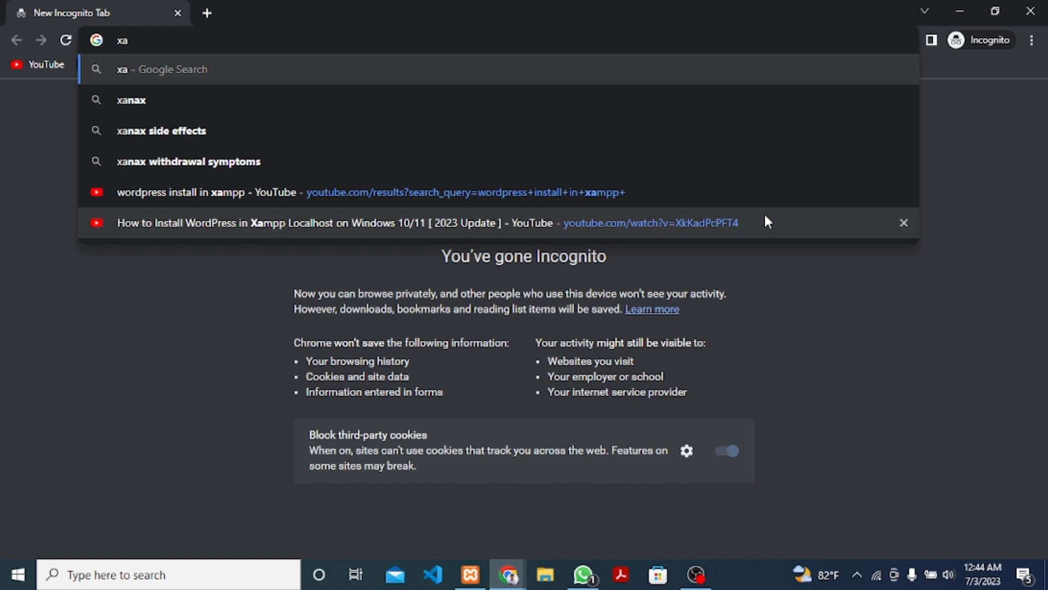
# Search Google for 'xampp download' and open the Apache Friends XAMPP Installers and Downloads result.
pyautogui.write('mpp')
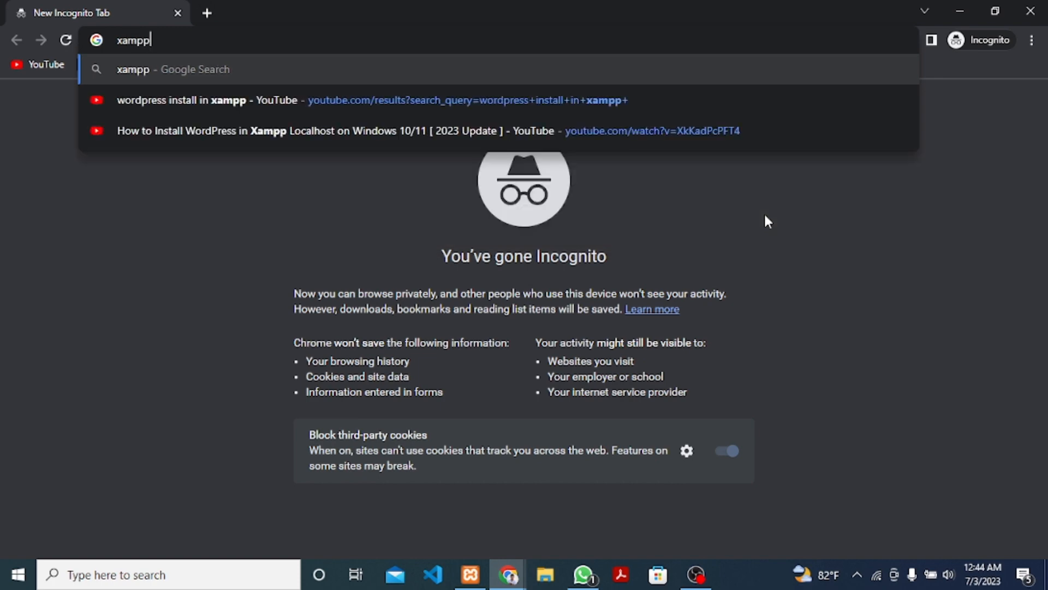
pyautogui.write(' do')
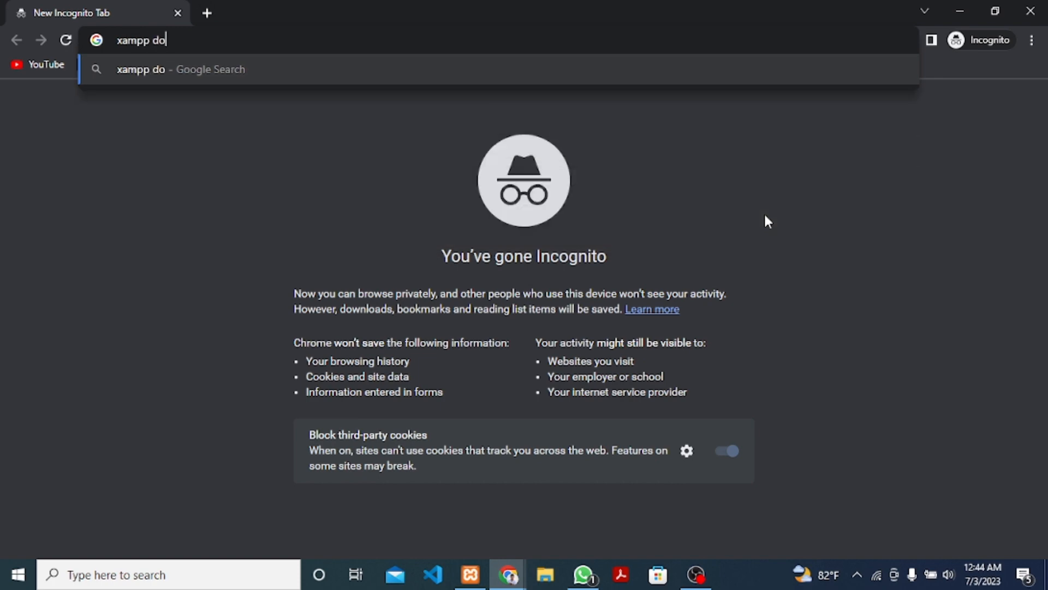
pyautogui.write('wnload')
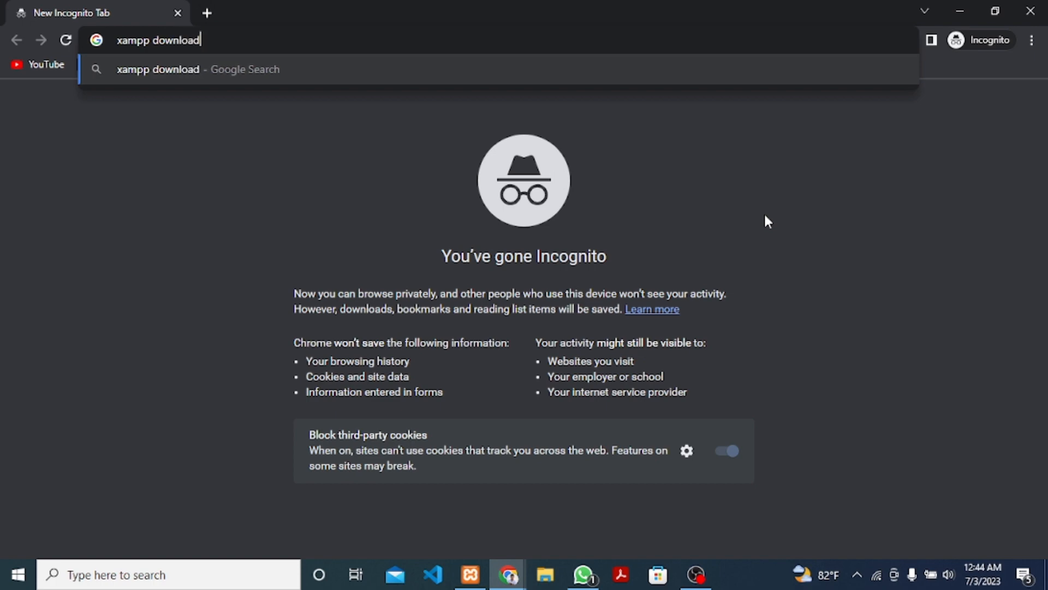
pyautogui.press('Return')
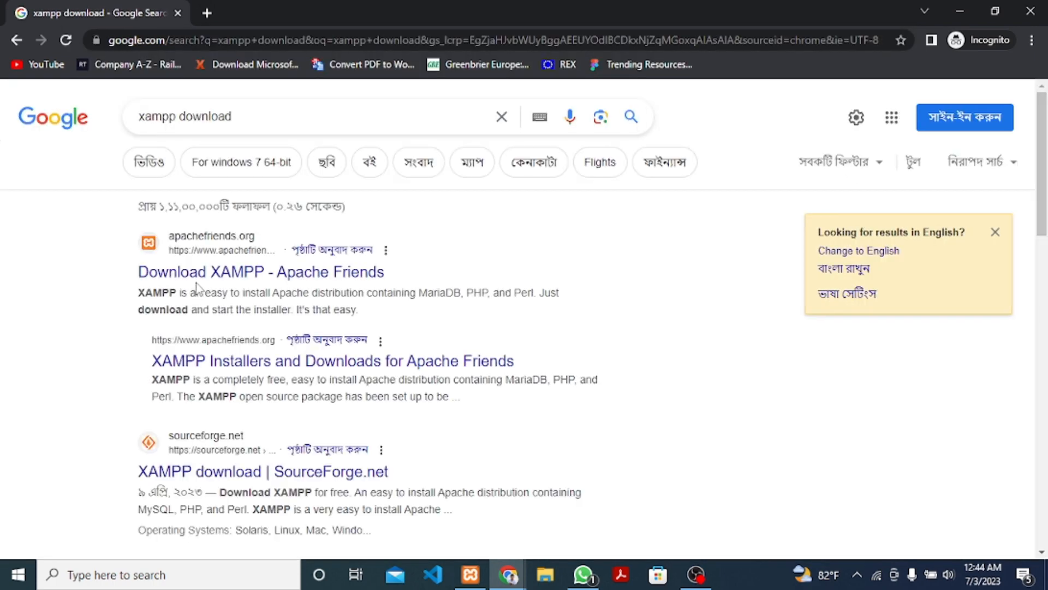
pyautogui.click(262, 362)
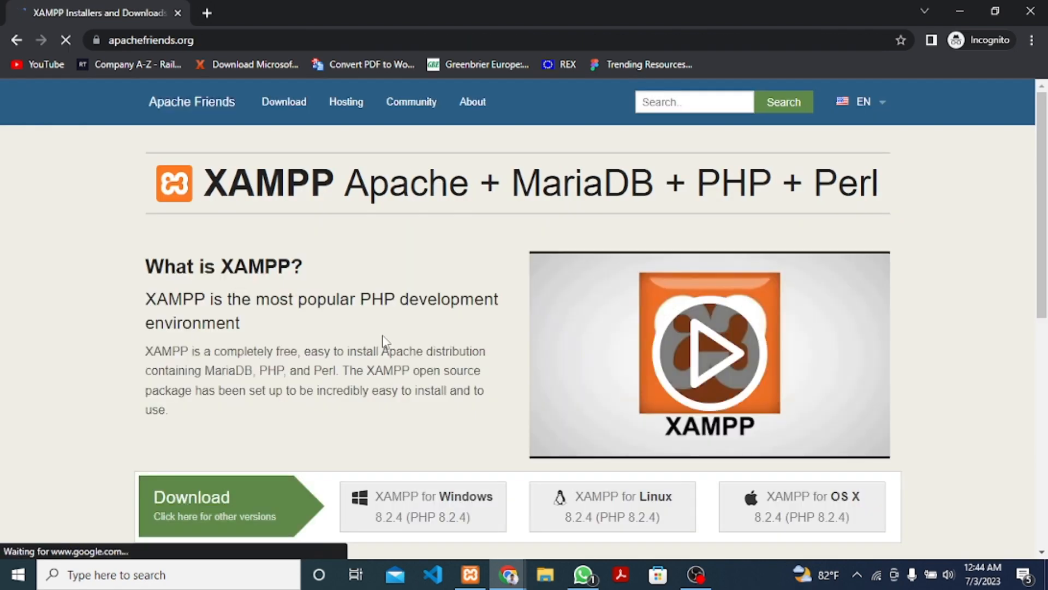
pyautogui.scroll(-3, 397, 284)
pyautogui.scroll(-1, 397, 286)
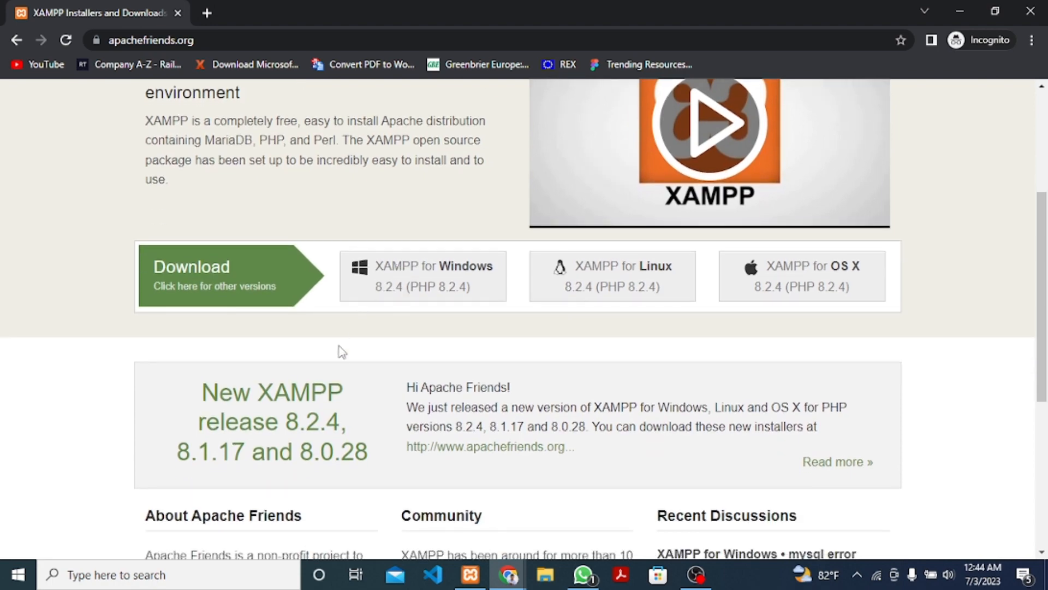
pyautogui.scroll(-3, 343, 354)
pyautogui.scroll(3, 343, 353)
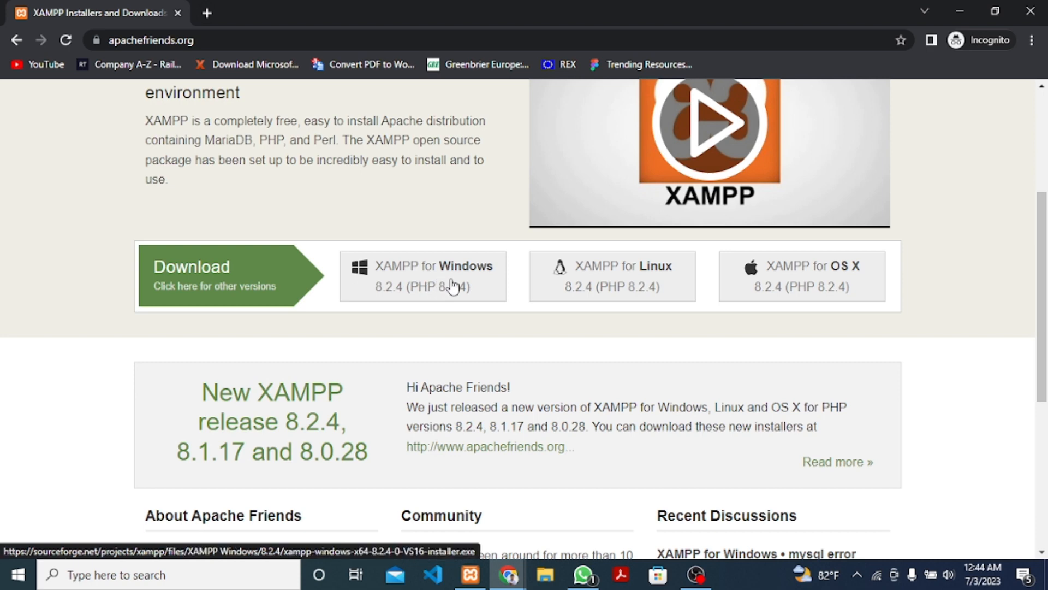
pyautogui.scroll(5, 445, 323)
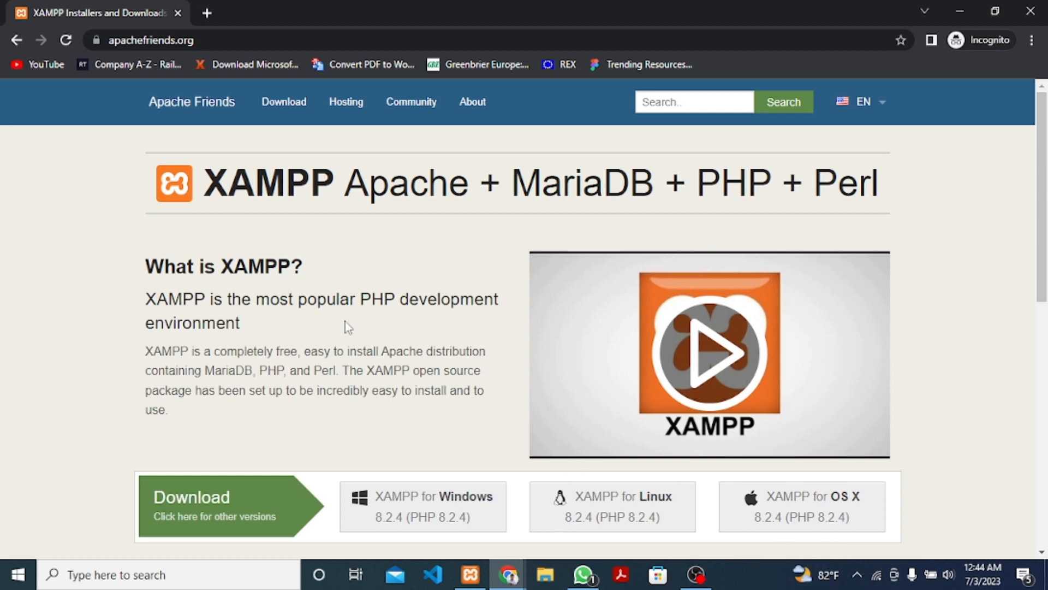
# Stop the MySQL and Apache servers in XAMPP Control Panel, then close it.
pyautogui.click(475, 580)
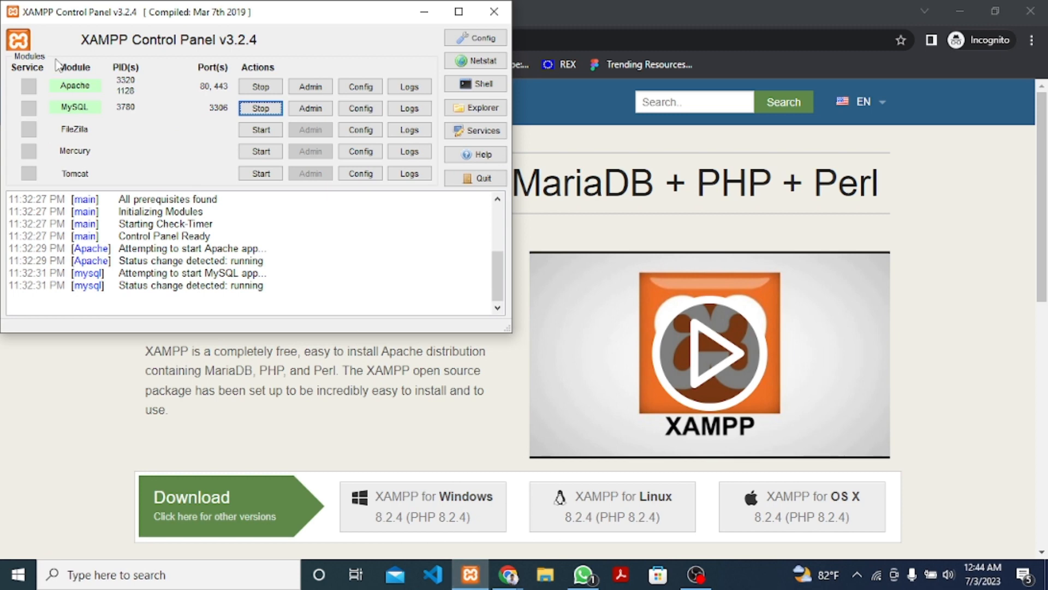
pyautogui.click(250, 110)
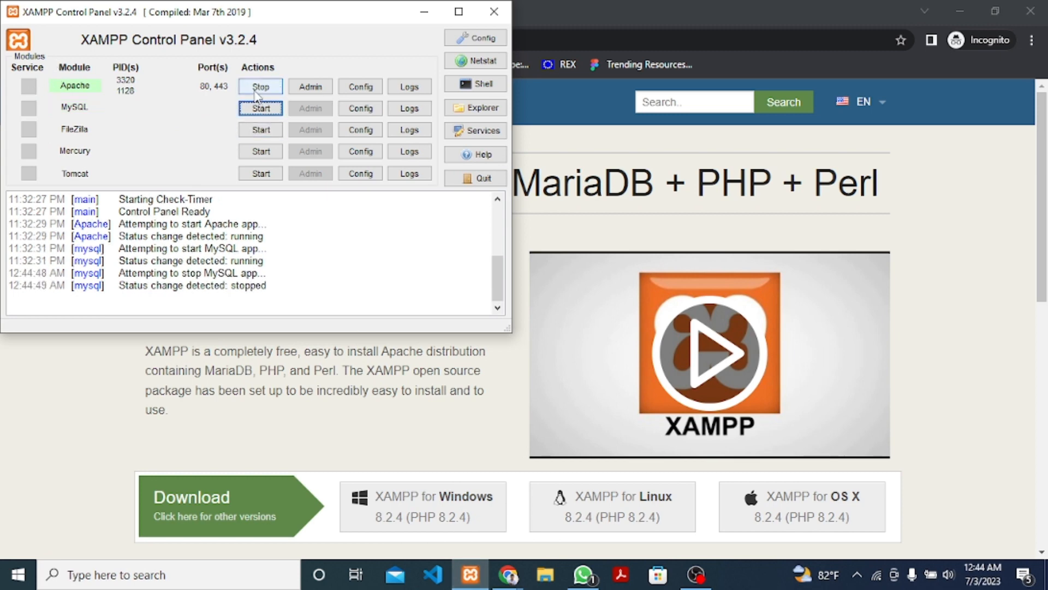
pyautogui.click(259, 88)
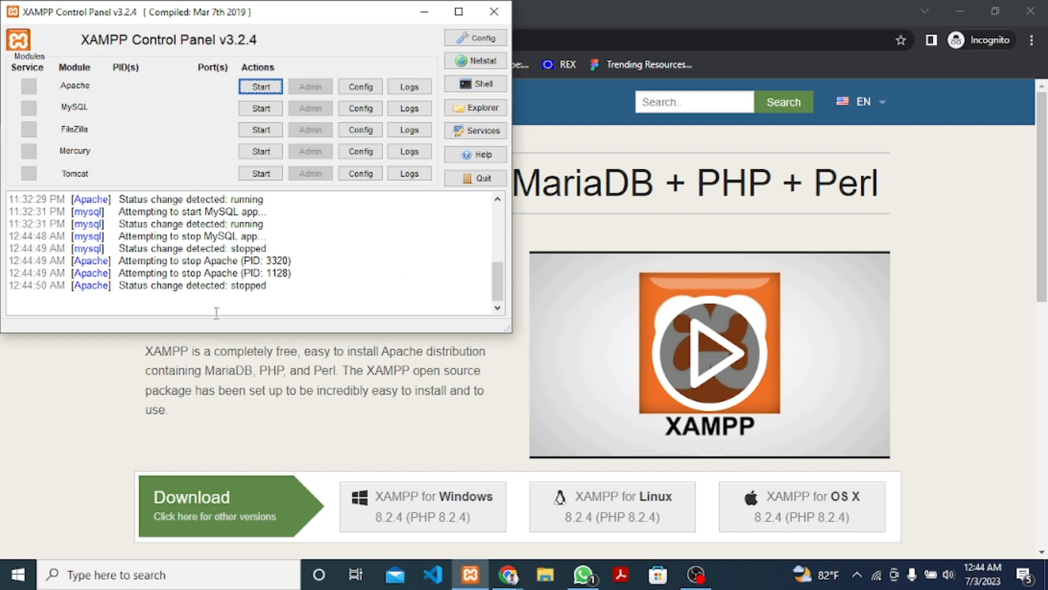
pyautogui.click(494, 14)
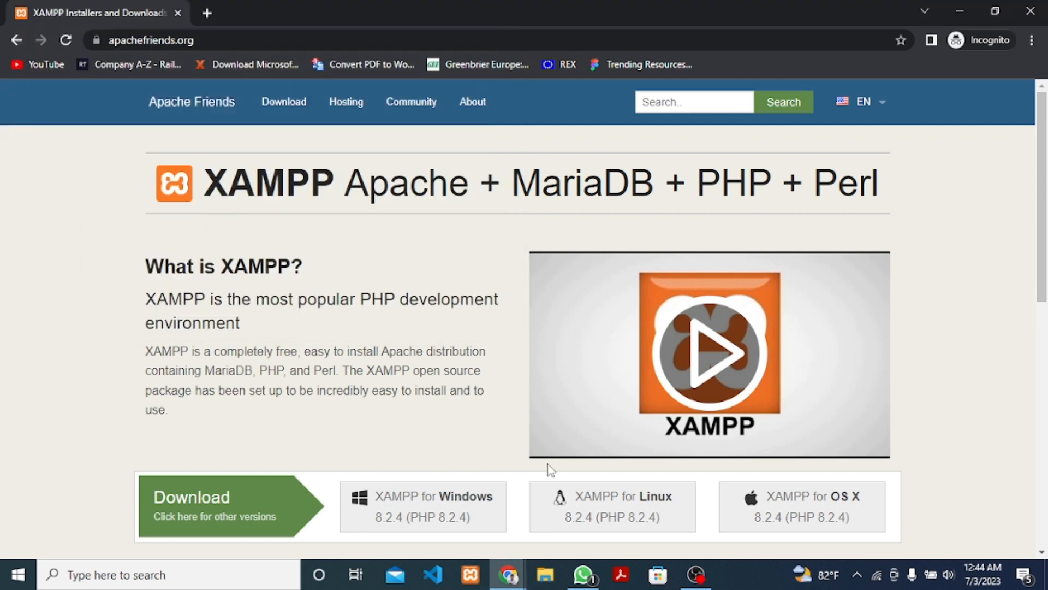
# Relaunch XAMPP, start Apache and MySQL again, minimize it and open File Explorer.
pyautogui.click(470, 576)
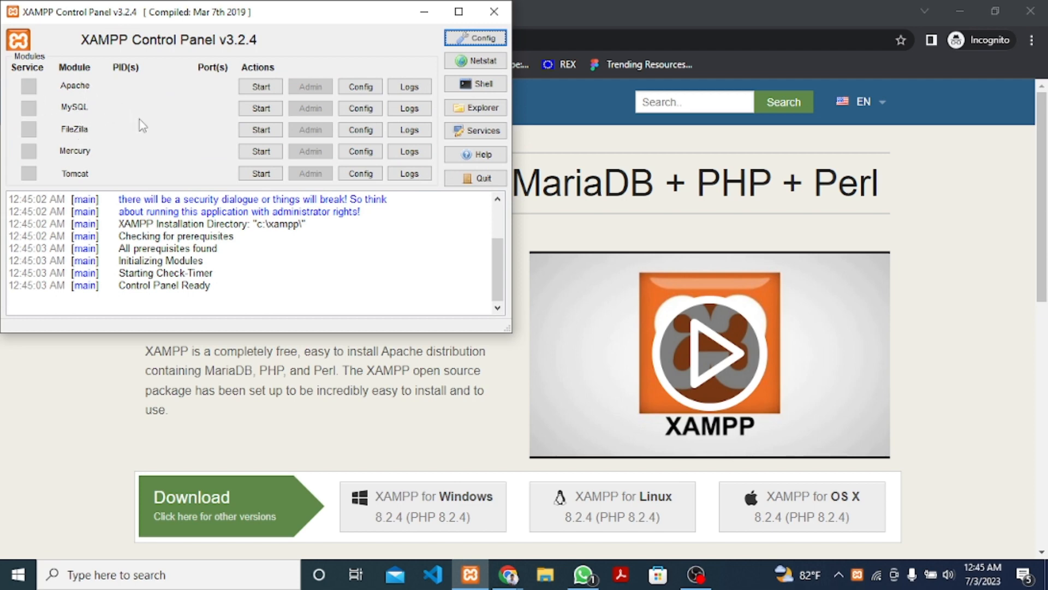
pyautogui.click(261, 86)
pyautogui.click(261, 108)
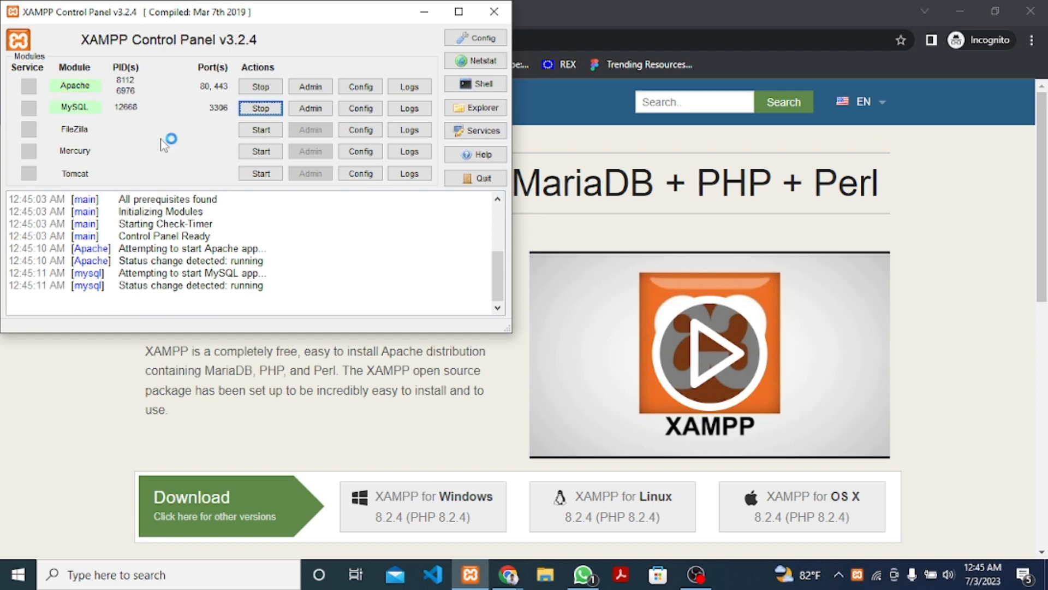
pyautogui.click(424, 11)
pyautogui.click(547, 579)
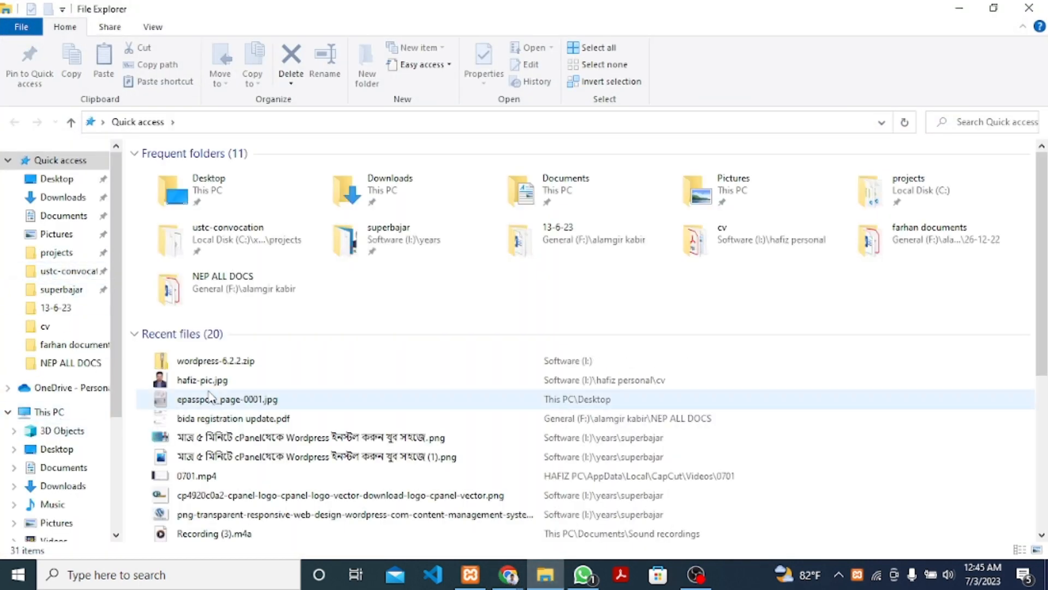
# Browse from Local Disk (C:) into the xampp folder and then htdocs.
pyautogui.scroll(-1, 21, 365)
pyautogui.click(64, 496)
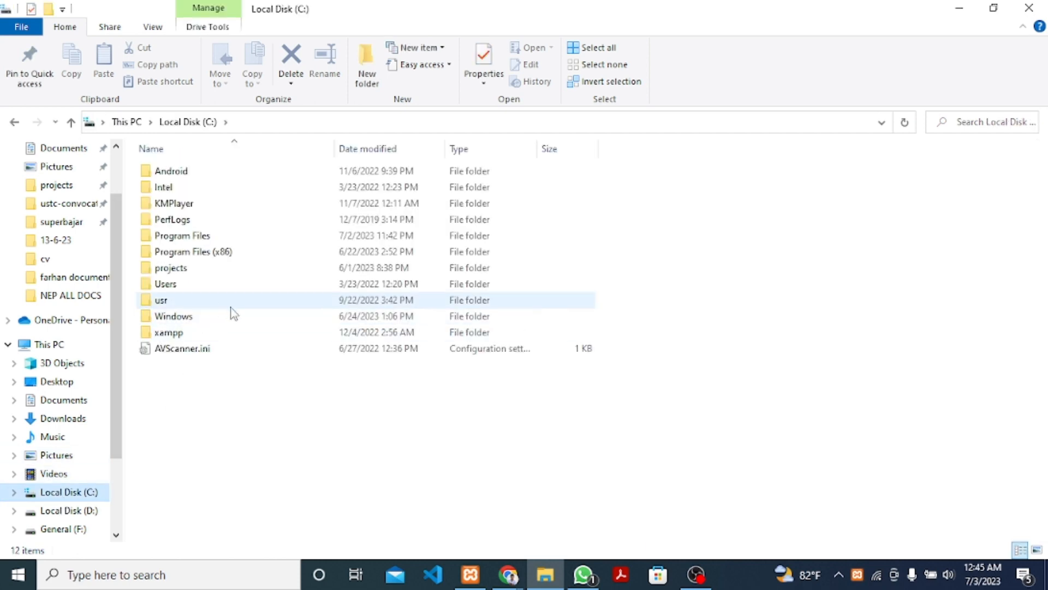
pyautogui.doubleClick(185, 333)
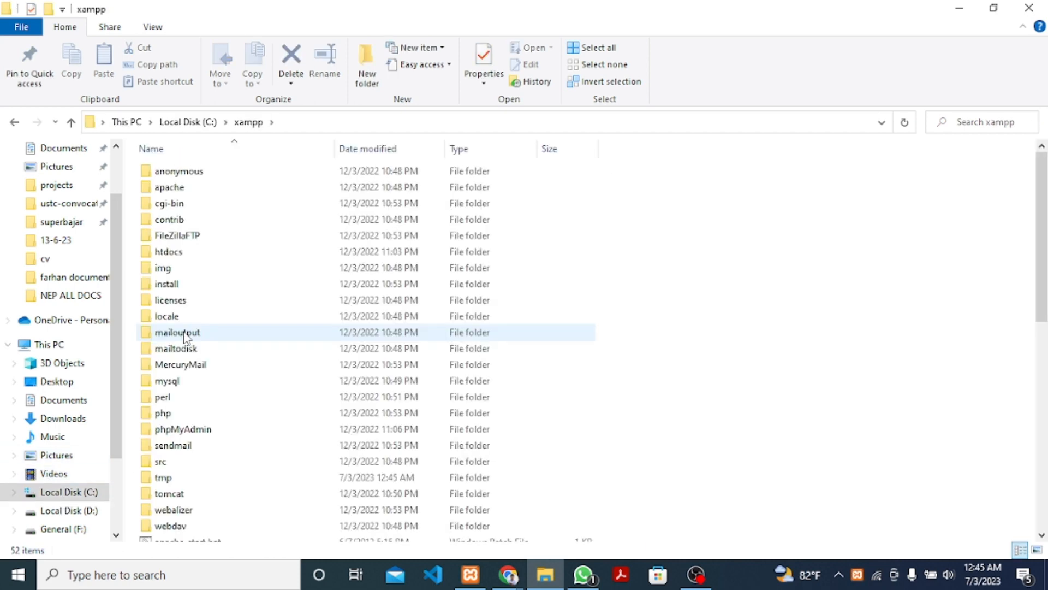
pyautogui.doubleClick(197, 253)
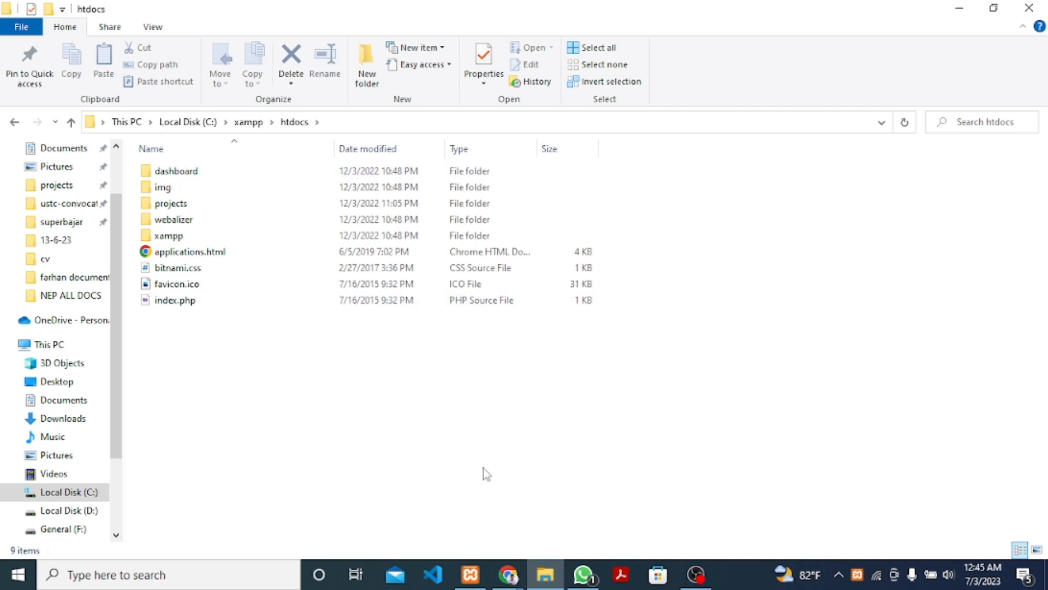
pyautogui.moveTo(510, 578)
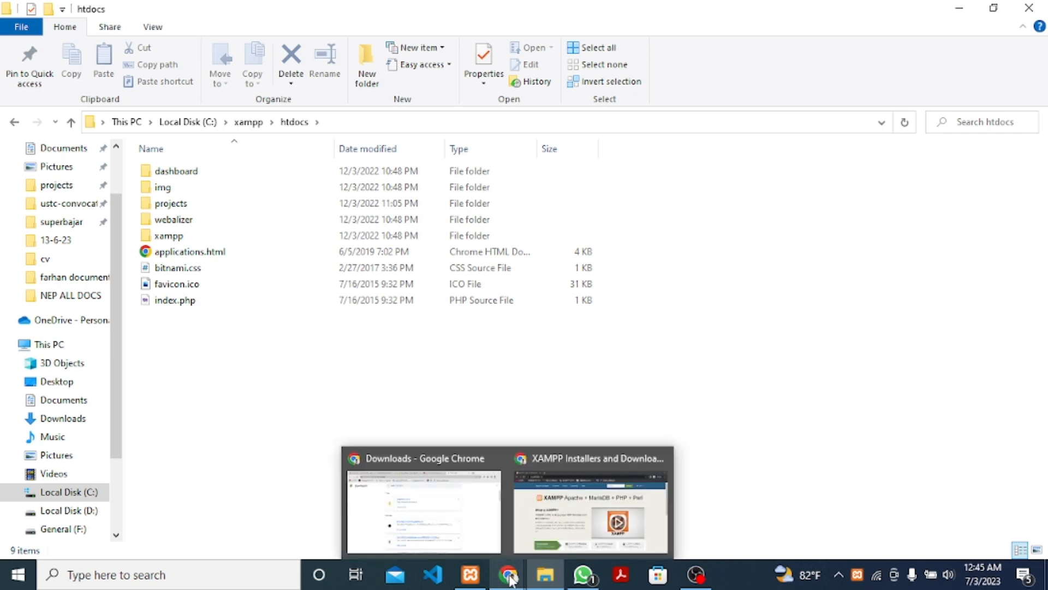
# Bring Chrome's Downloads window forward and load wordpress.org in a new tab.
pyautogui.click(485, 524)
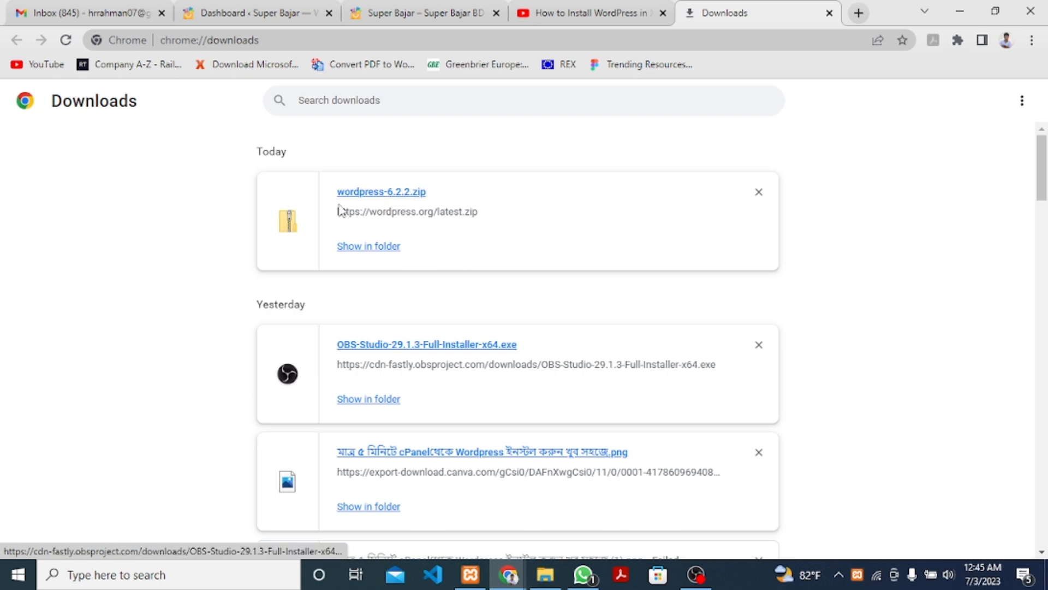
pyautogui.click(862, 17)
pyautogui.write('w')
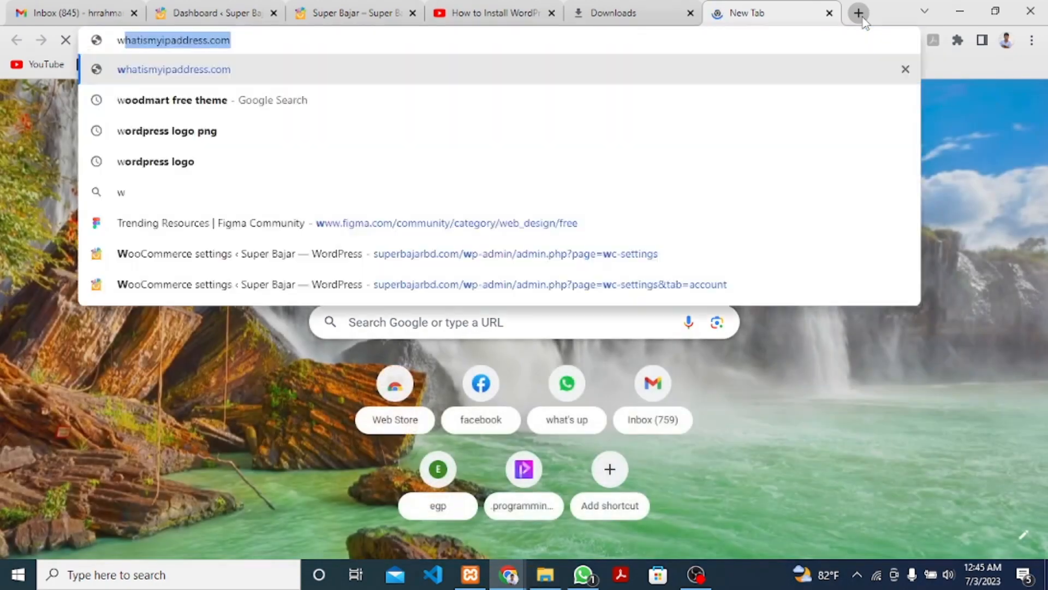
pyautogui.write('o')
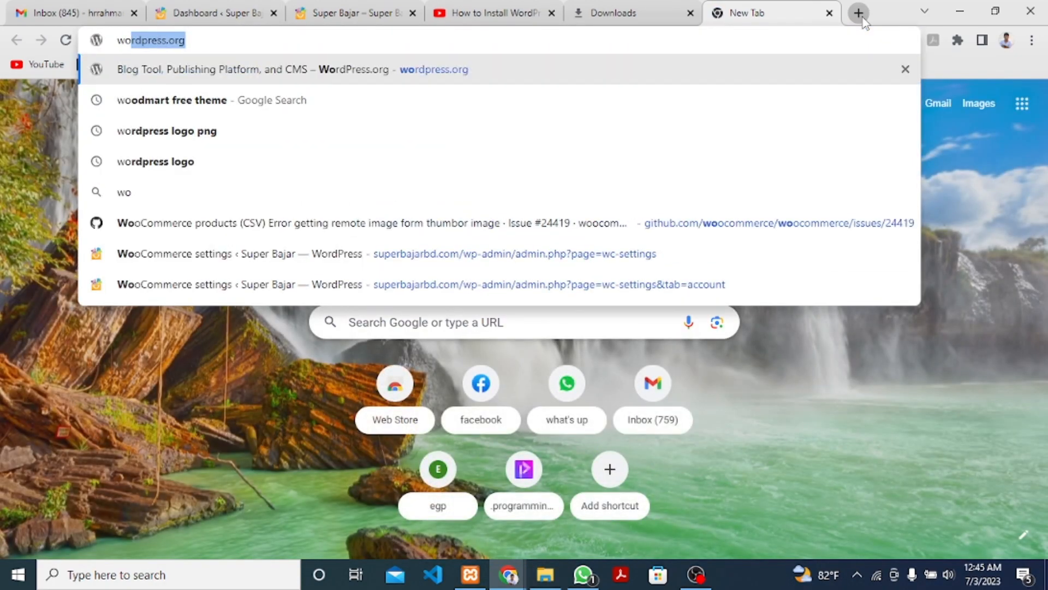
pyautogui.press('Return')
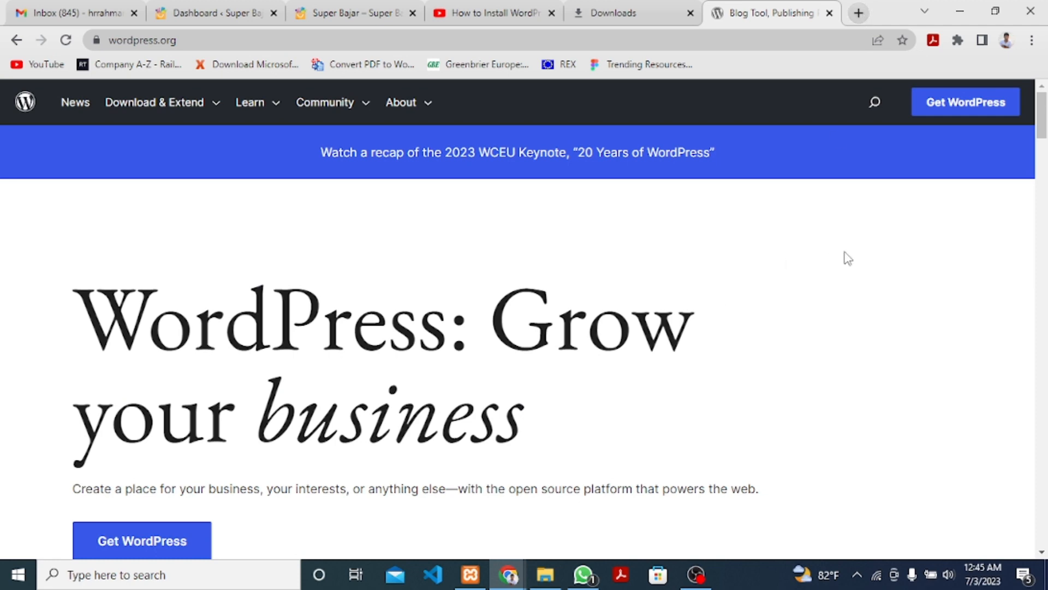
# Go to the Get WordPress page and start the WordPress 6.2.2 download.
pyautogui.scroll(-5, 689, 245)
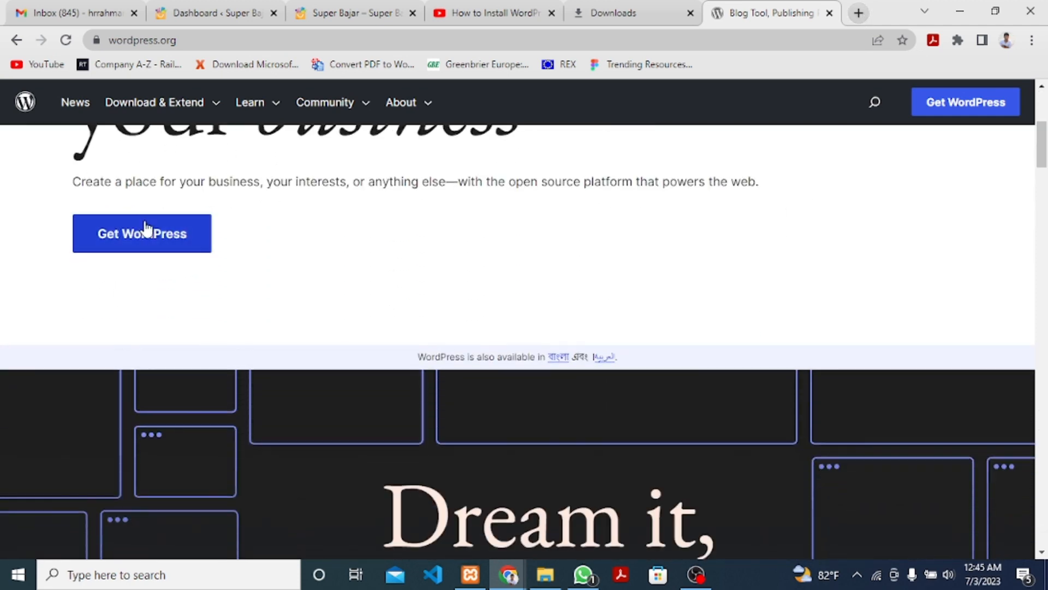
pyautogui.click(156, 230)
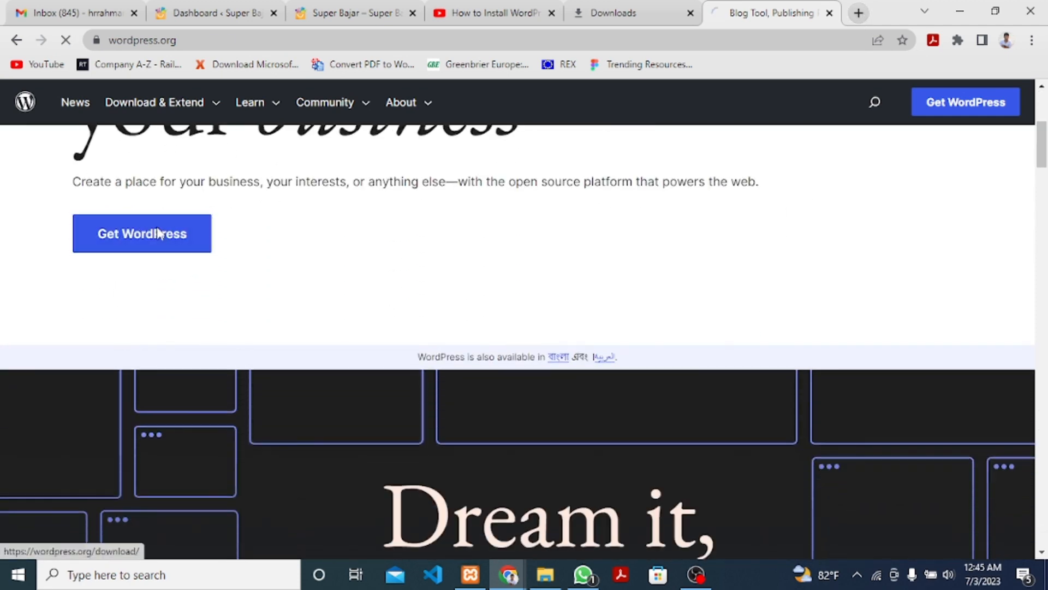
pyautogui.scroll(-3, 321, 295)
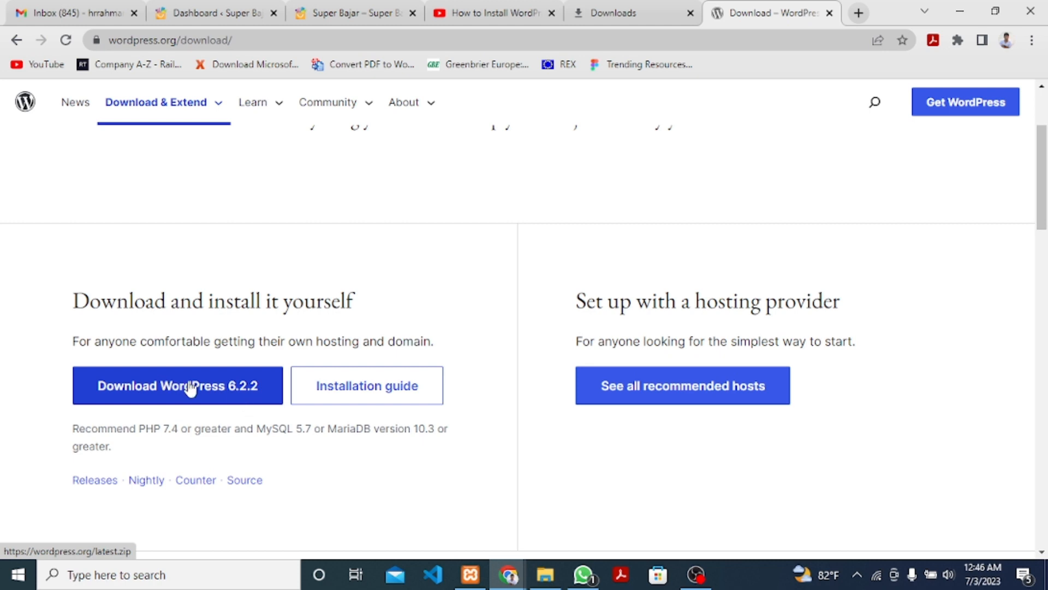
pyautogui.scroll(-1, 239, 350)
pyautogui.scroll(-1, 240, 348)
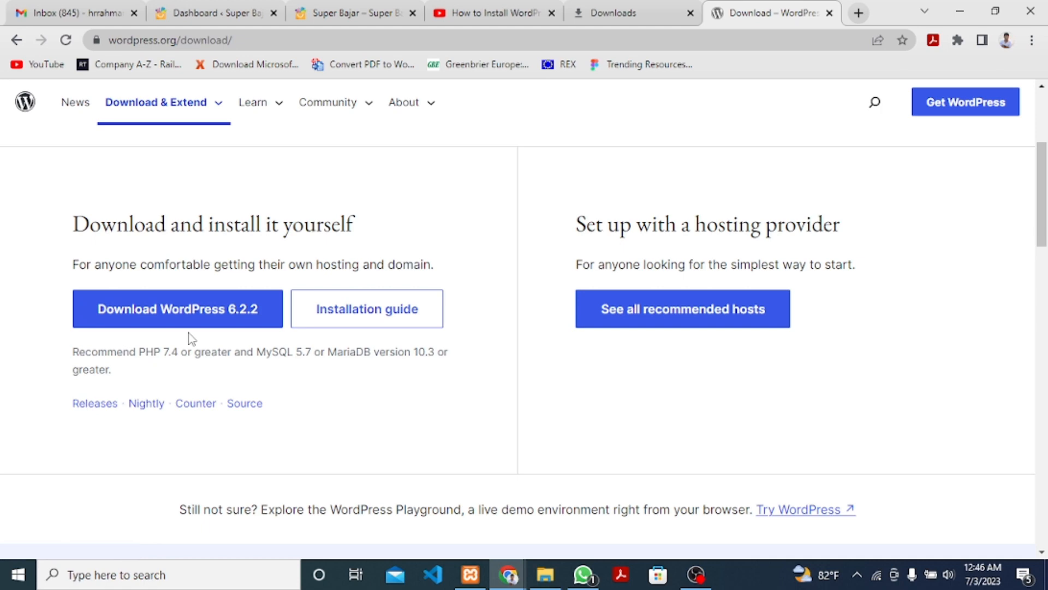
pyautogui.click(194, 310)
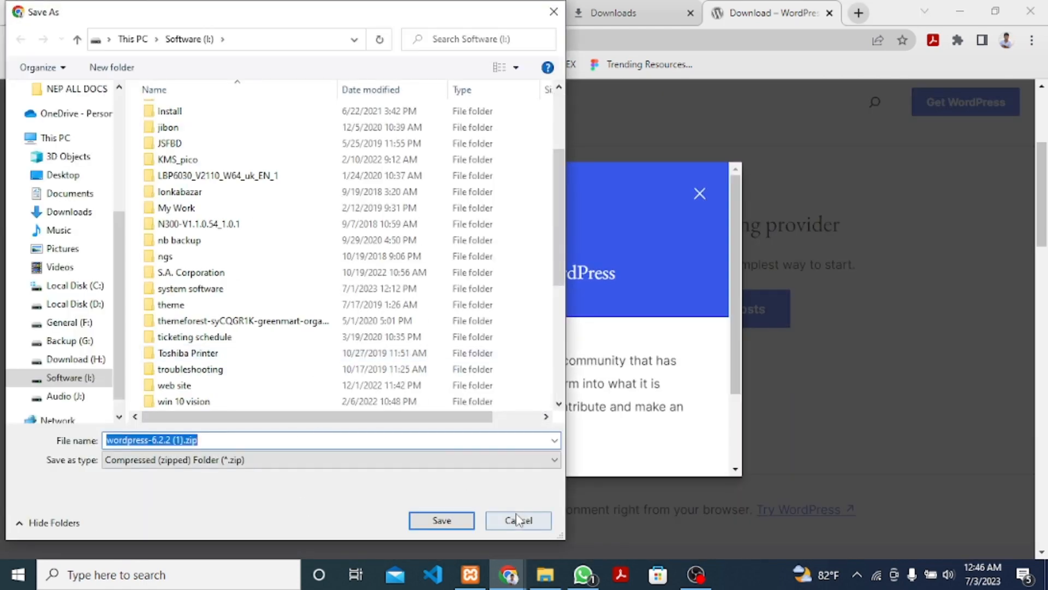
# Cancel saving the duplicate zip, dismiss the thanks message, and return to the Downloads tab.
pyautogui.click(518, 518)
pyautogui.click(700, 195)
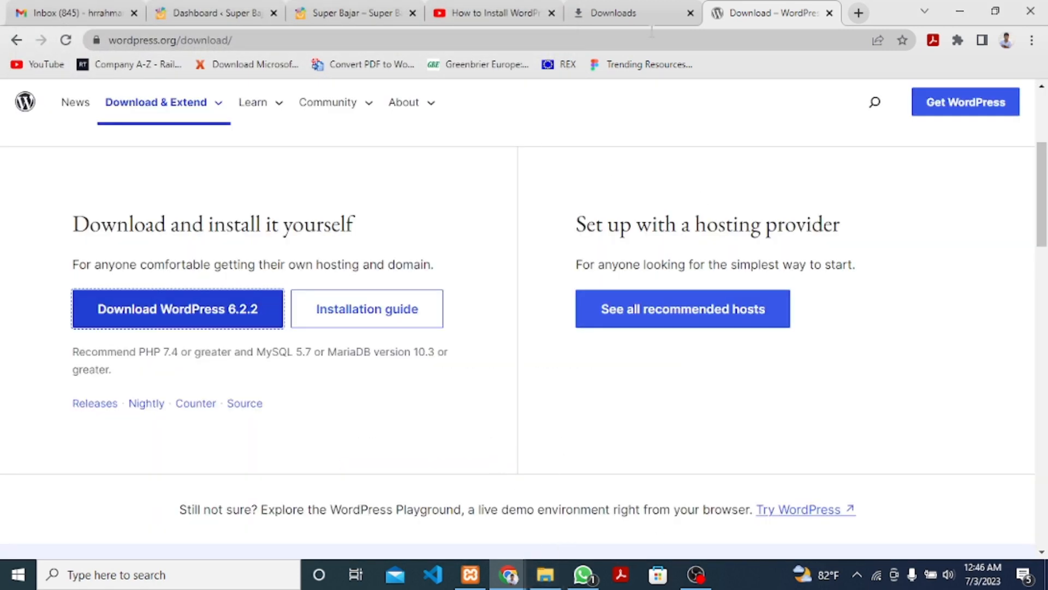
pyautogui.click(615, 12)
# Use Show in folder on wordpress-6.2.2.zip from Chrome's Downloads page.
pyautogui.click(365, 250)
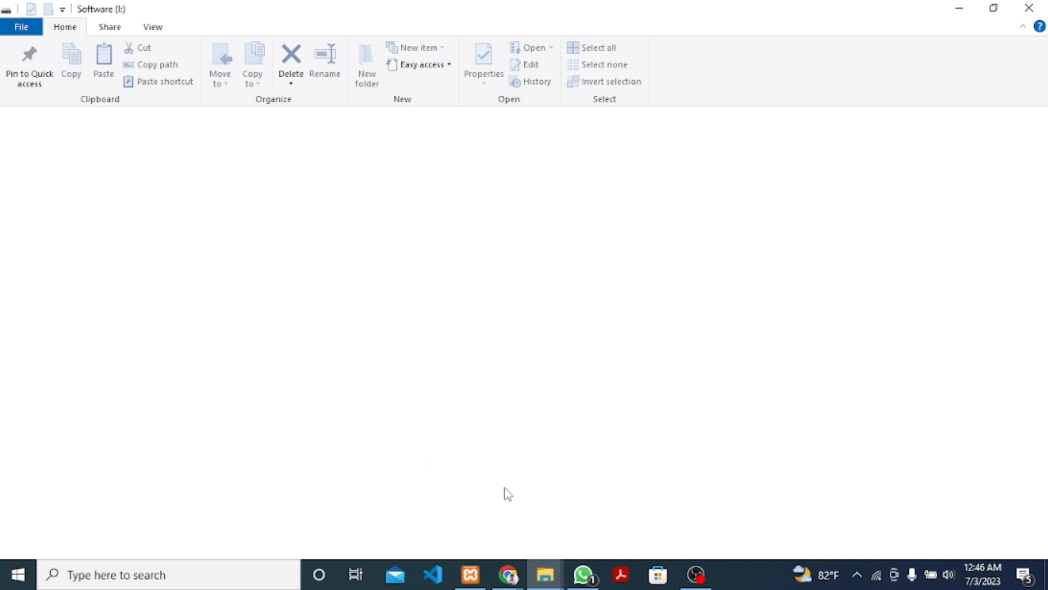
pyautogui.click(512, 577)
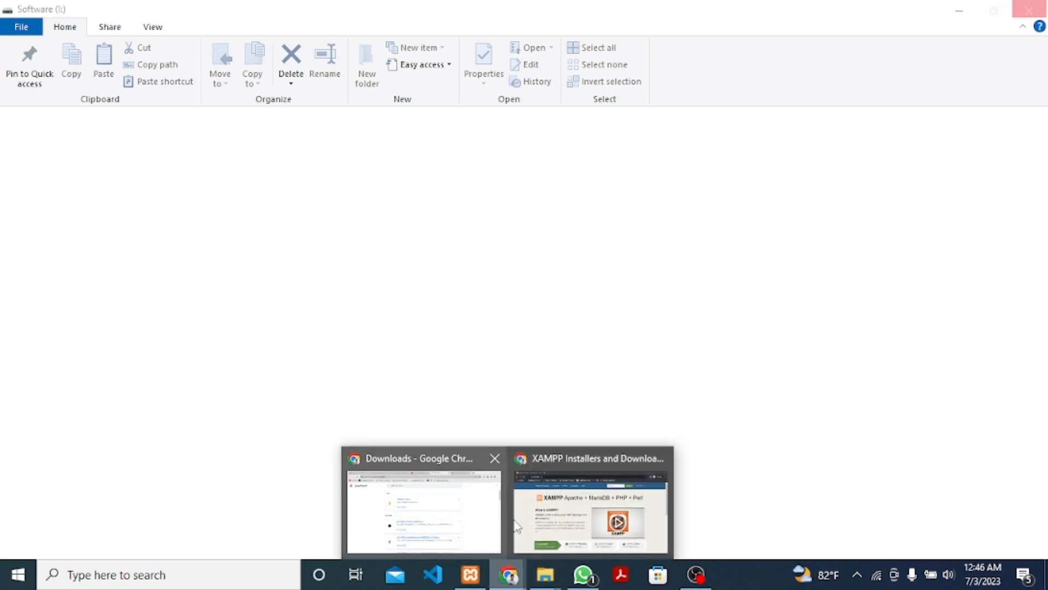
pyautogui.click(453, 500)
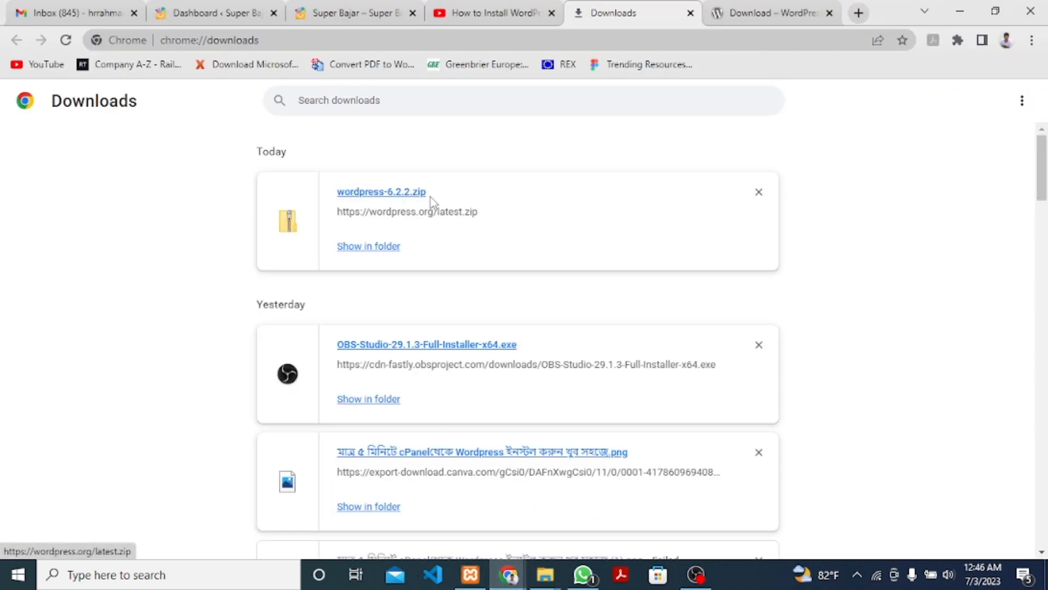
pyautogui.rightClick(370, 244)
pyautogui.click(350, 233)
pyautogui.click(361, 246)
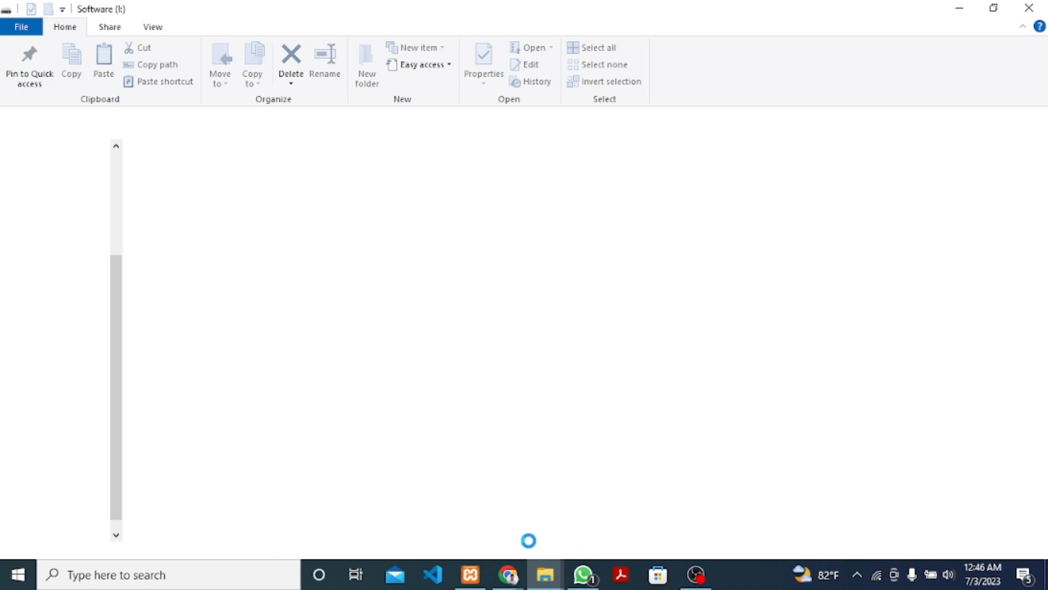
# Close the unresponsive Software (I:) File Explorer window.
pyautogui.moveTo(546, 580)
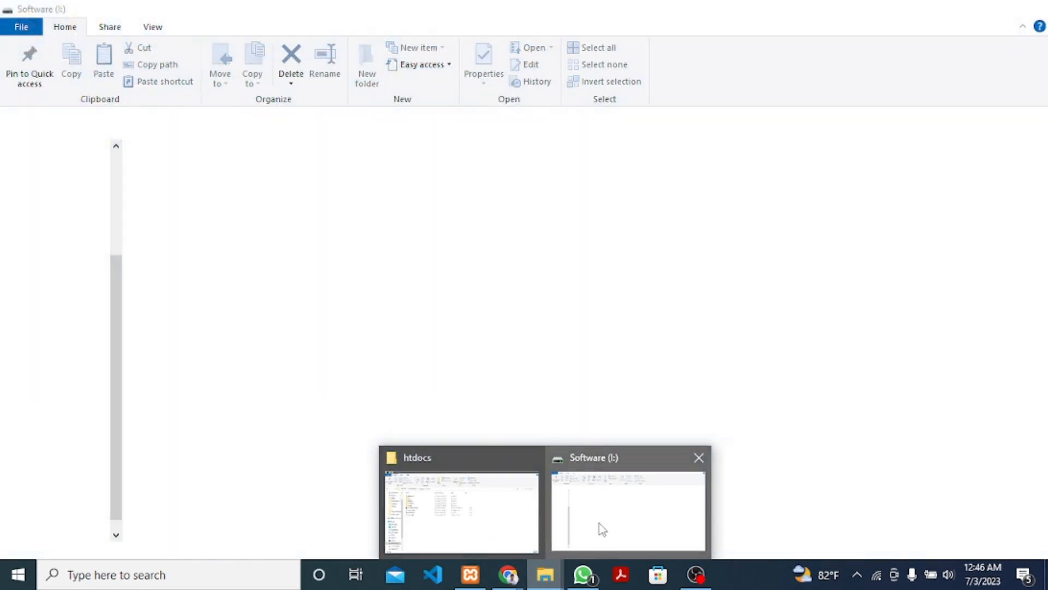
pyautogui.click(599, 523)
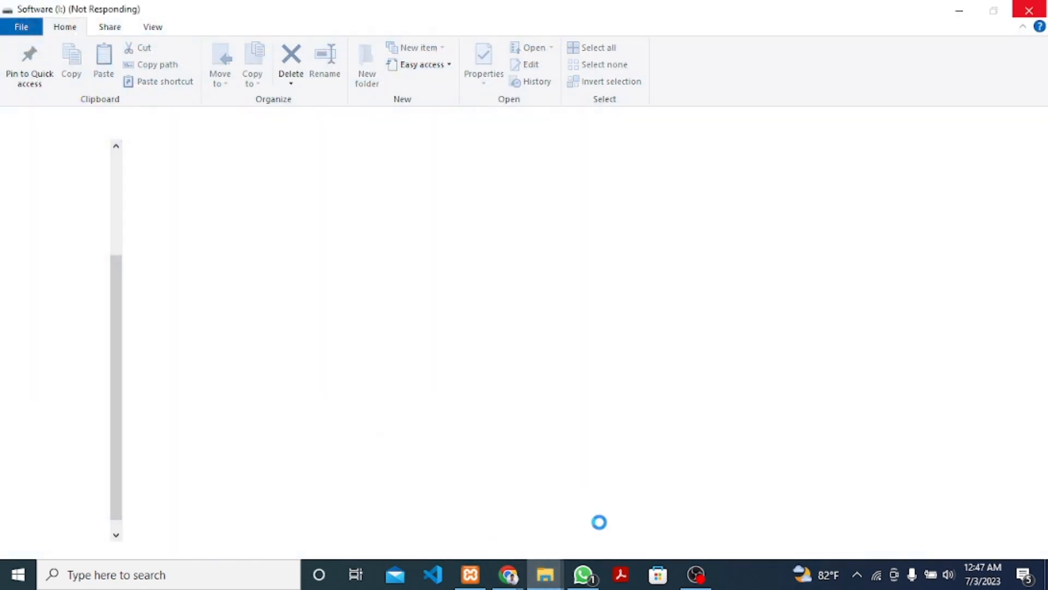
pyautogui.click(1035, 11)
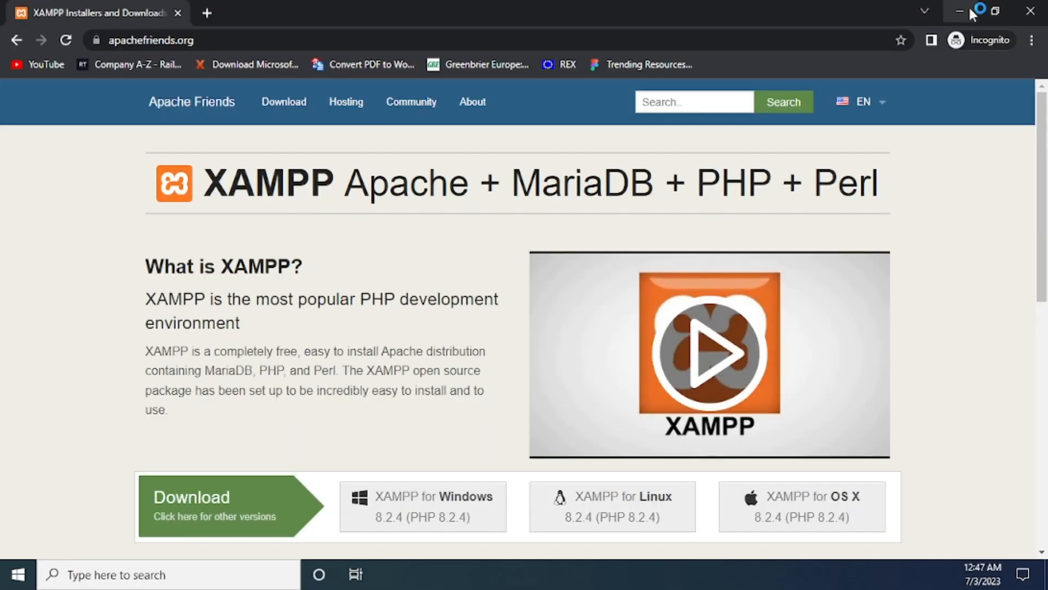
# Extract wordpress-6.2.2.zip with 7-Zip into a wordpress-6.2.2 folder on Software (I:).
pyautogui.click(970, 11)
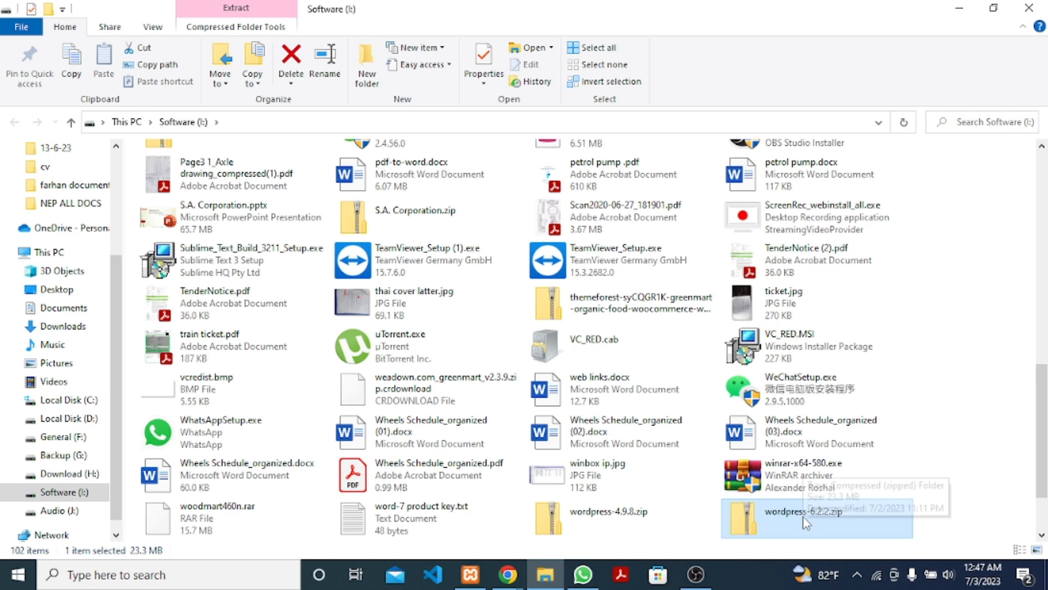
pyautogui.rightClick(803, 519)
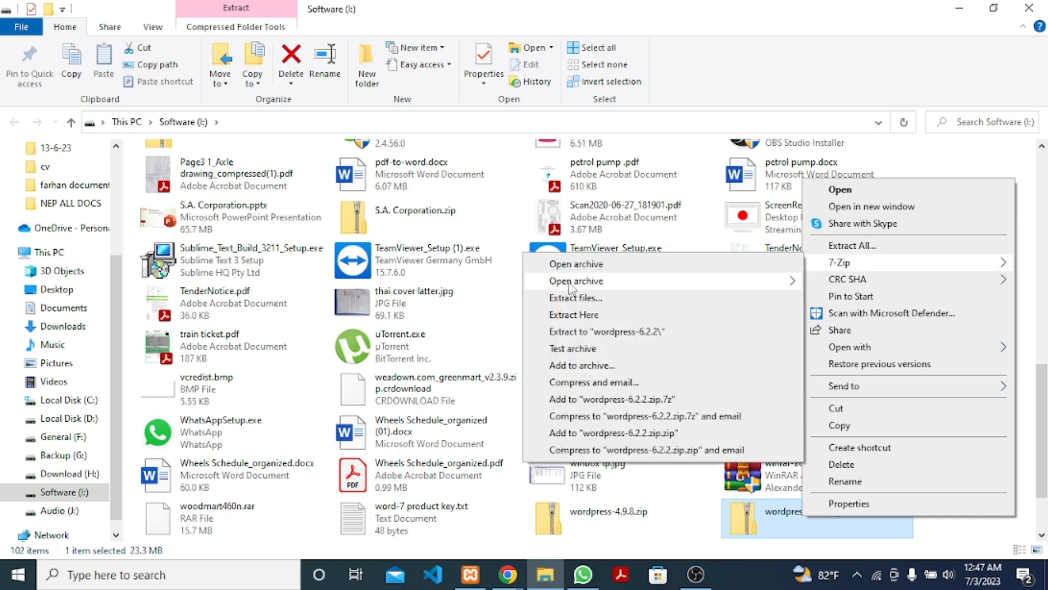
pyautogui.click(632, 334)
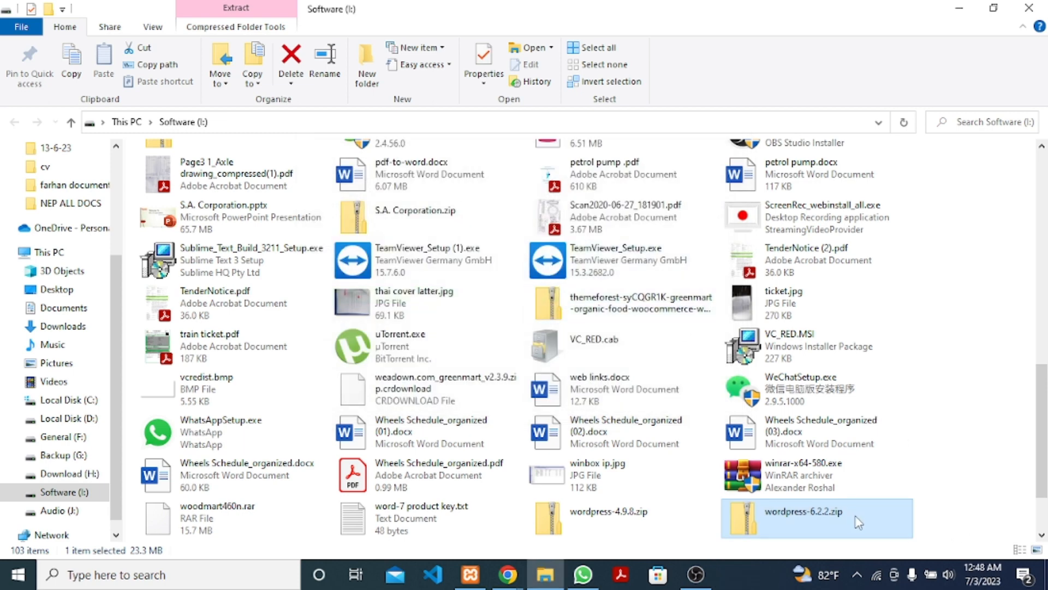
# Copy the wordpress folder from inside the extracted wordpress-6.2.2 folder.
pyautogui.scroll(-2, 567, 481)
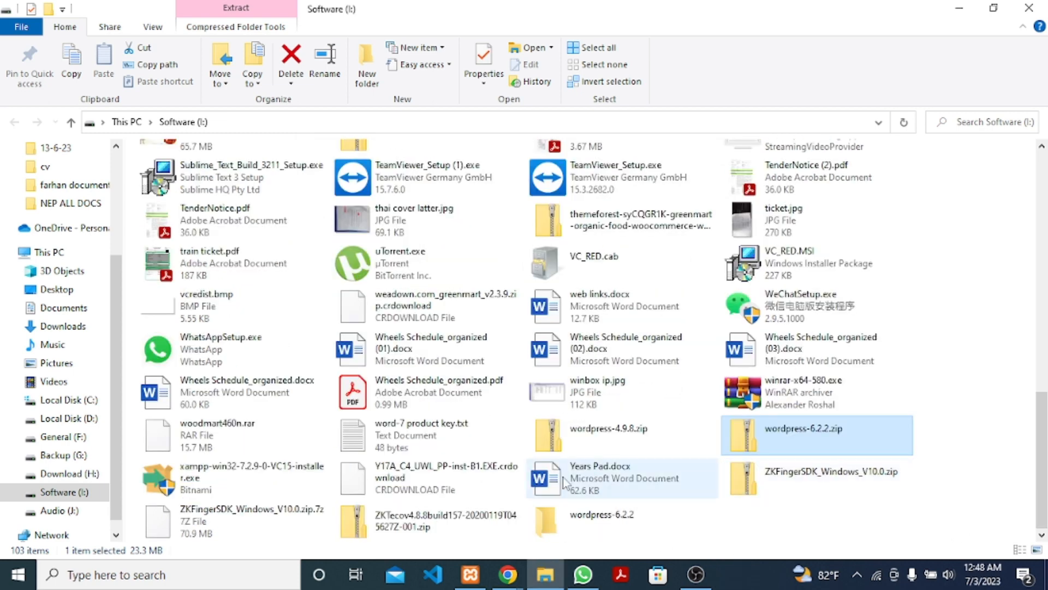
pyautogui.doubleClick(612, 531)
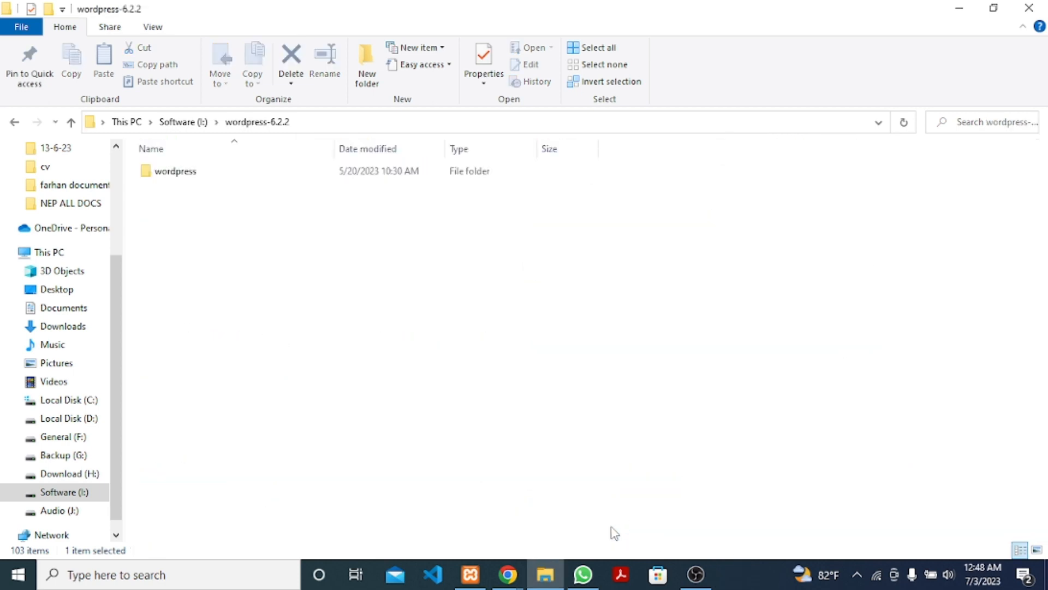
pyautogui.doubleClick(190, 172)
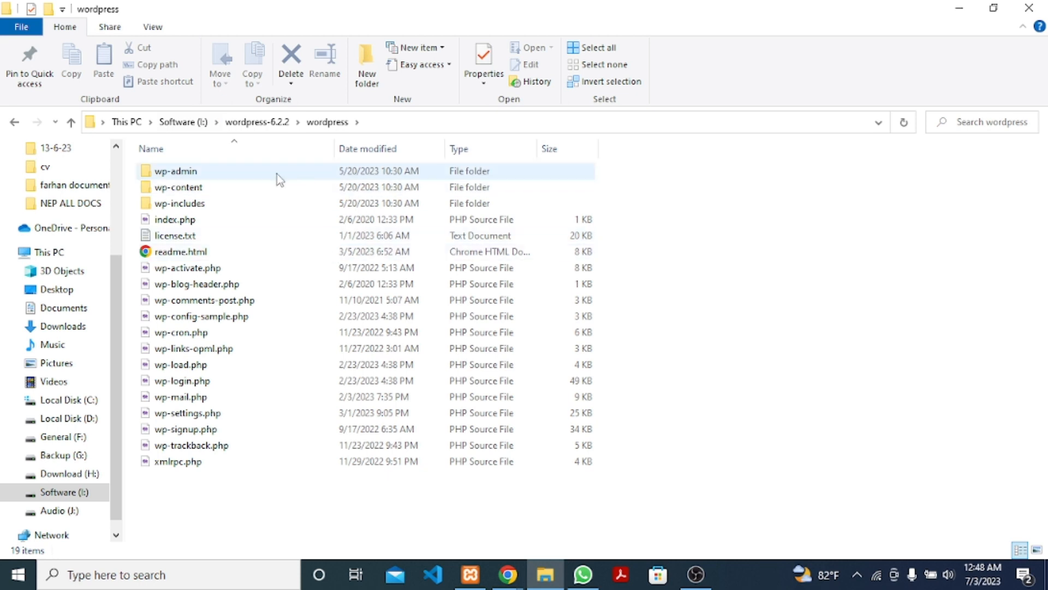
pyautogui.click(256, 122)
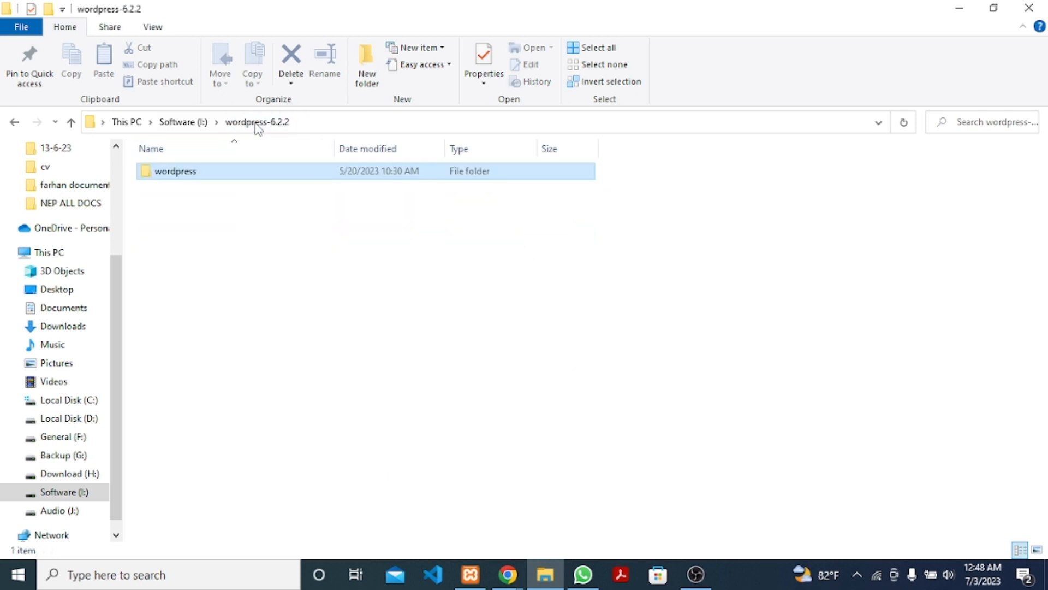
pyautogui.rightClick(191, 174)
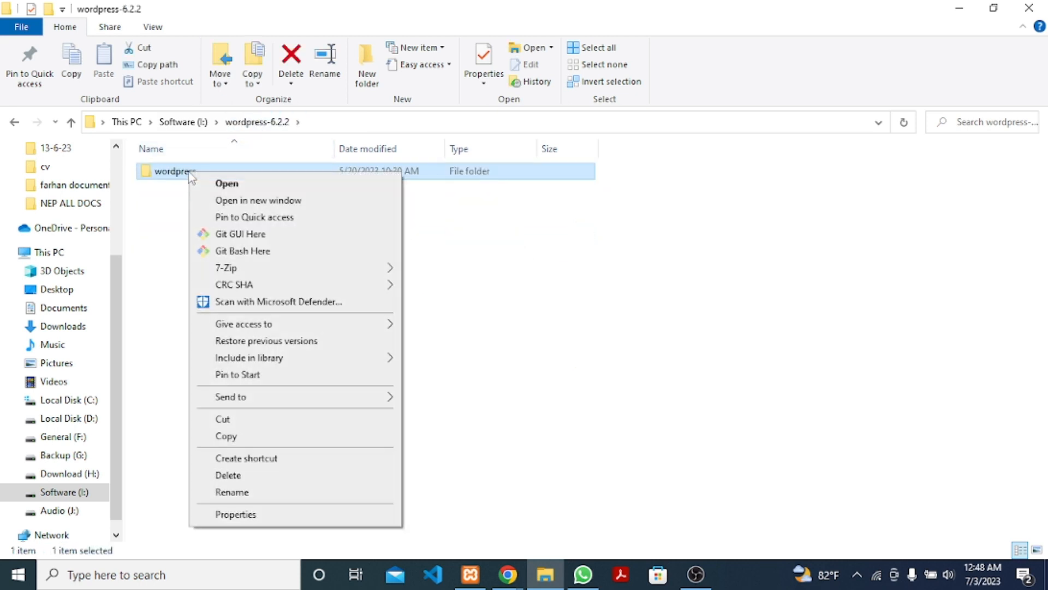
pyautogui.click(226, 436)
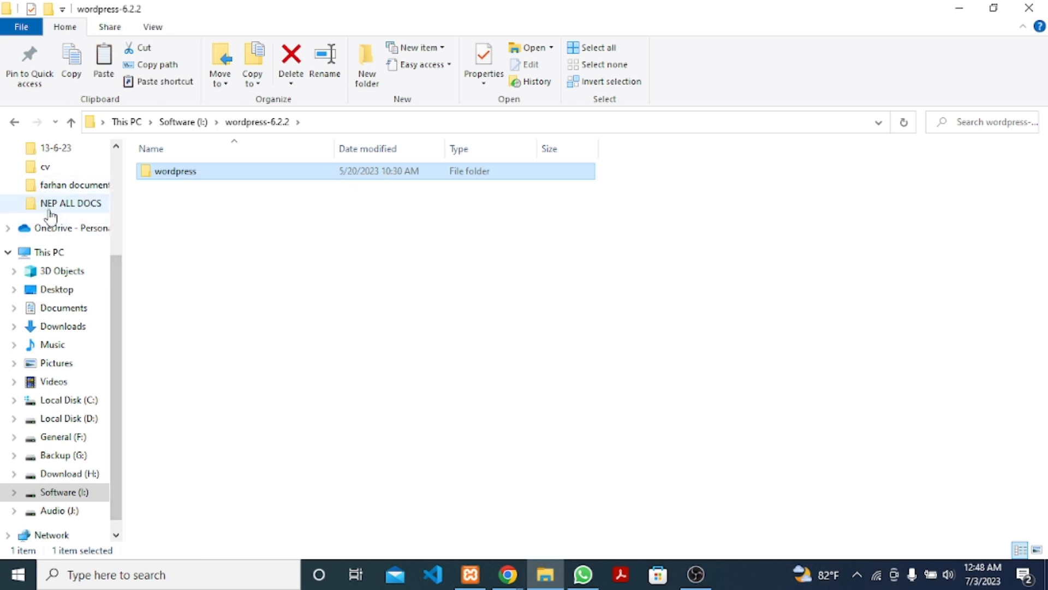
# Paste the wordpress folder into C:\xampp\htdocs.
pyautogui.scroll(1, 50, 218)
pyautogui.scroll(3, 50, 218)
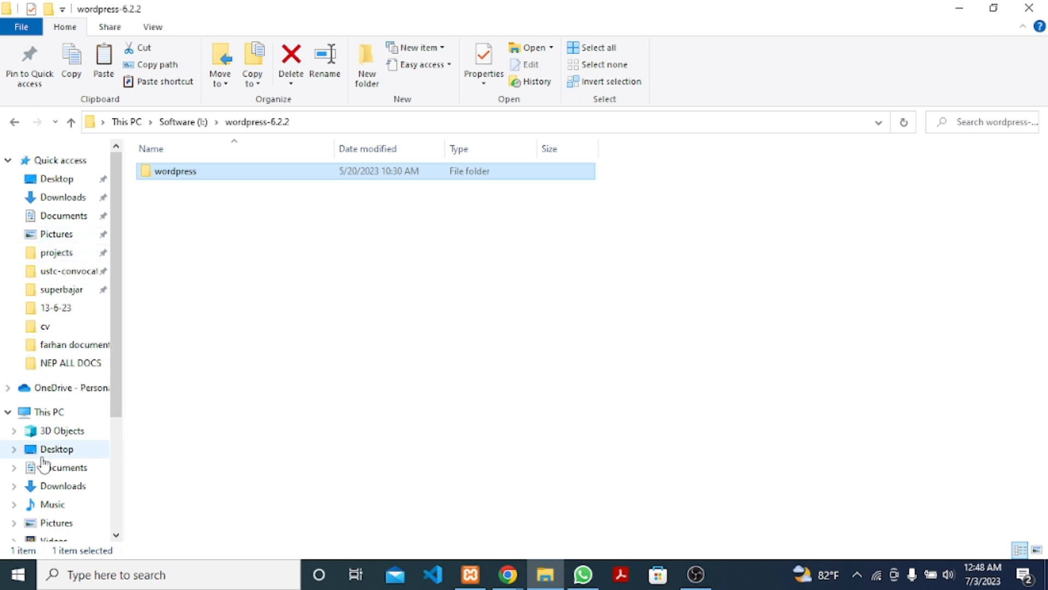
pyautogui.scroll(-1, 75, 485)
pyautogui.click(61, 511)
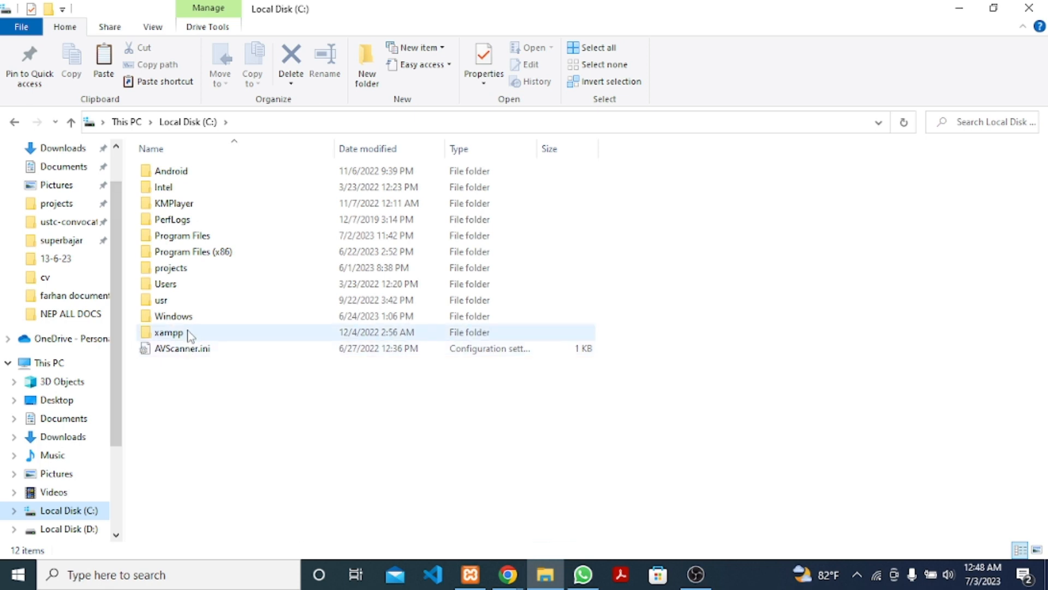
pyautogui.doubleClick(167, 333)
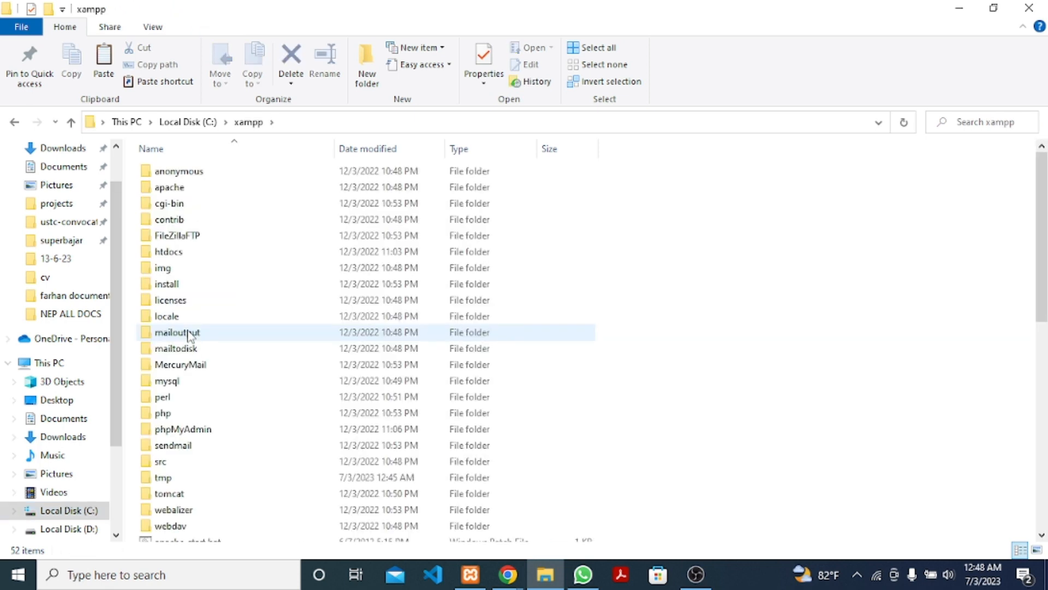
pyautogui.doubleClick(188, 253)
pyautogui.rightClick(247, 360)
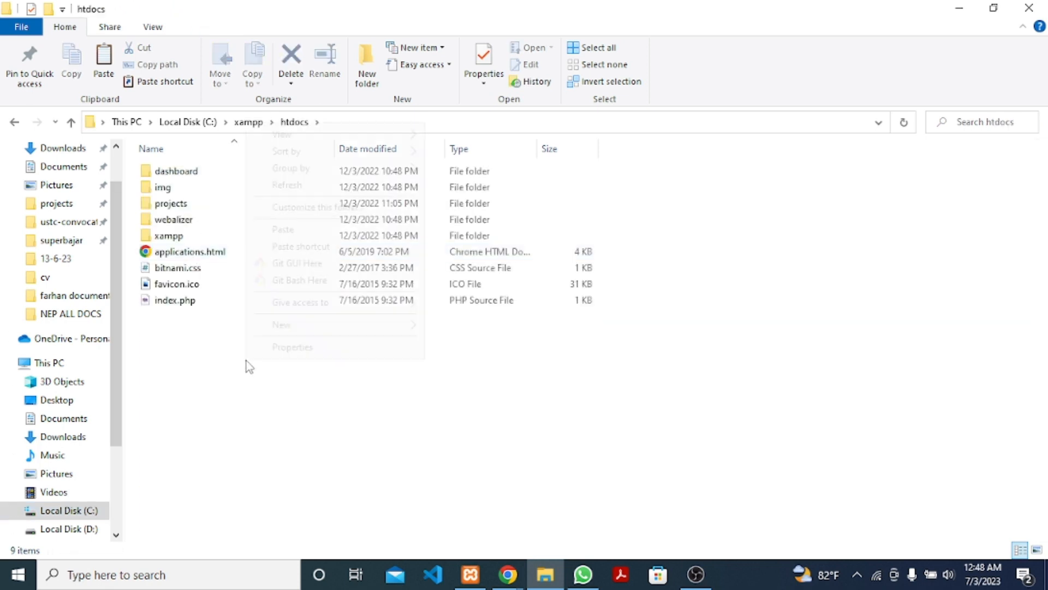
pyautogui.click(316, 229)
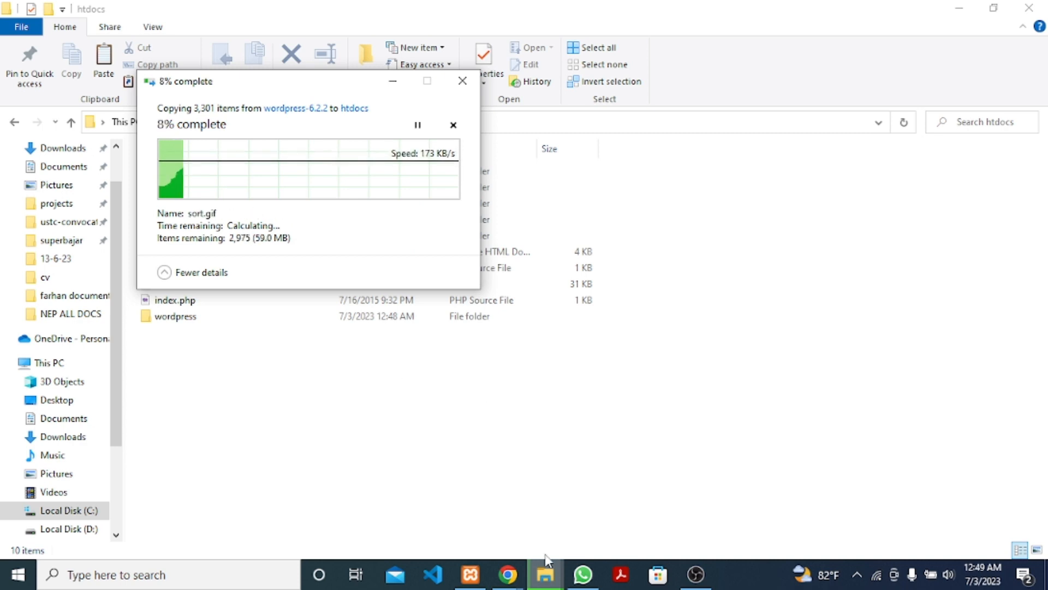
# Open MySQL's admin page (localhost/phpmyadmin) from the XAMPP Control Panel.
pyautogui.click(473, 576)
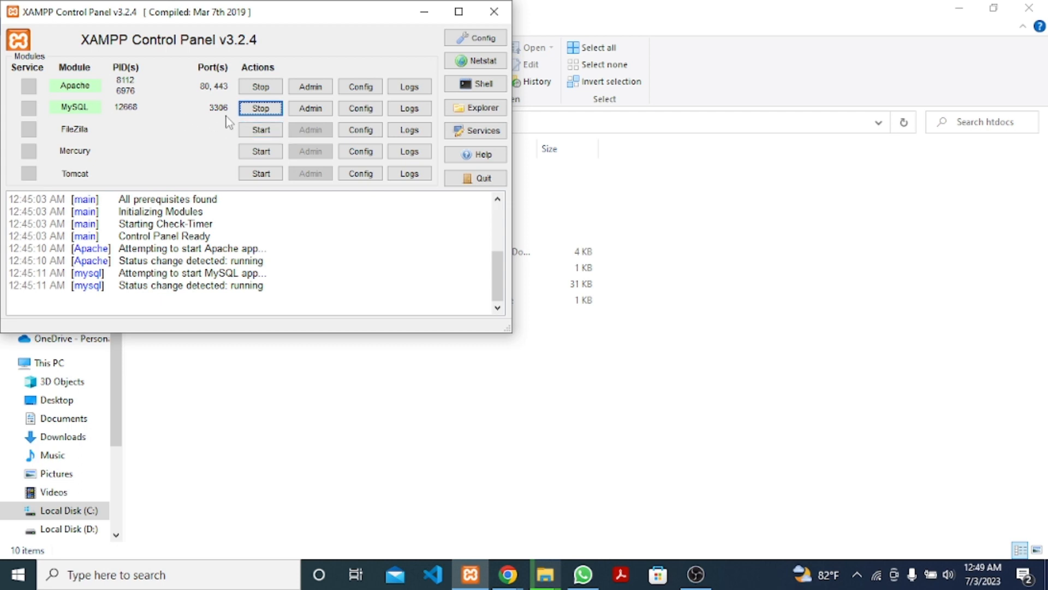
pyautogui.click(311, 110)
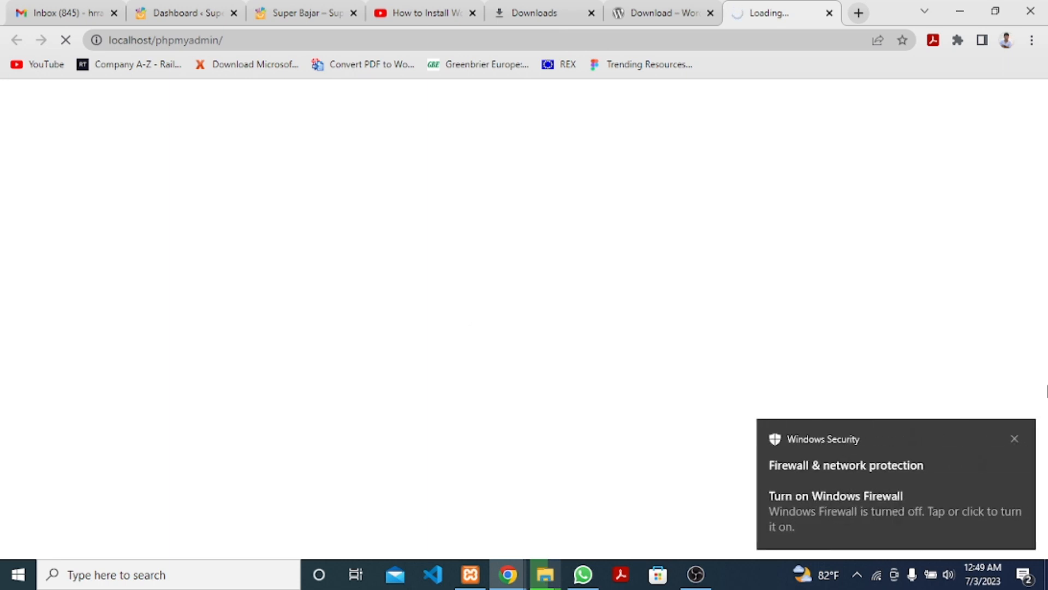
# Dismiss the Windows Security firewall notice and go to phpMyAdmin's New database page.
pyautogui.click(1013, 437)
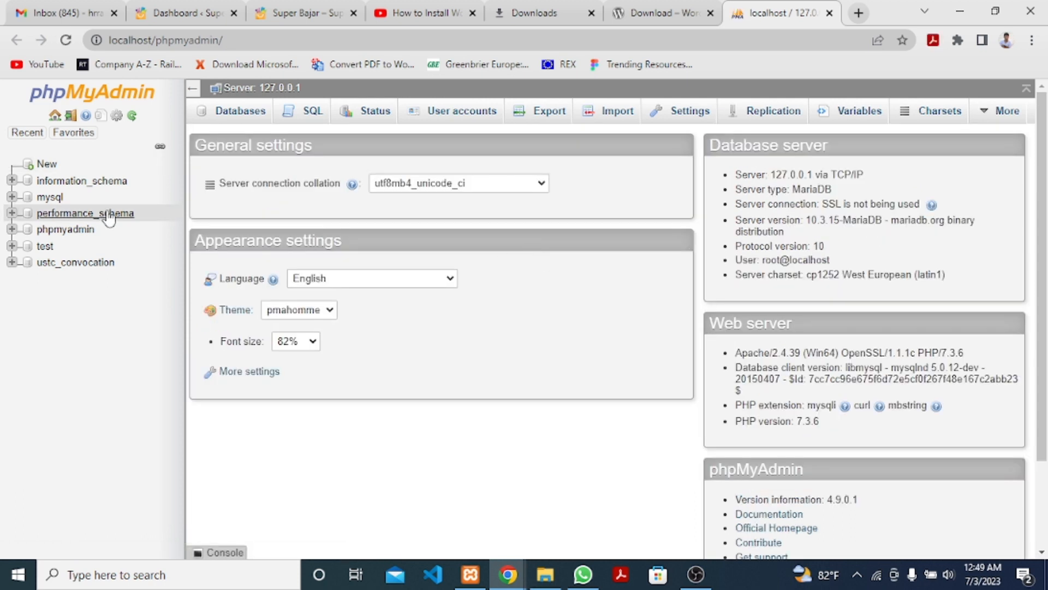
pyautogui.click(47, 164)
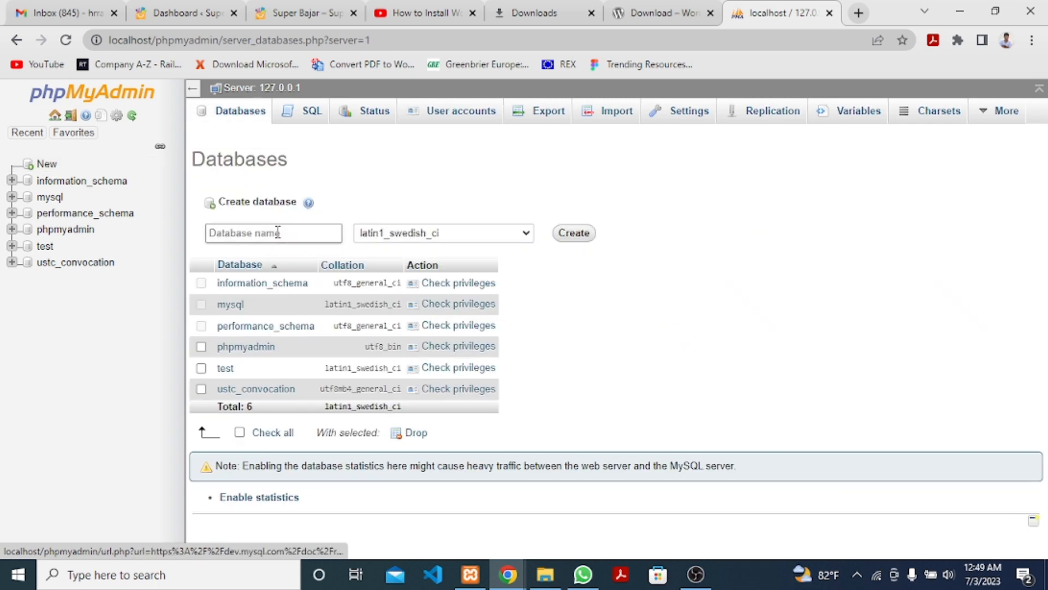
# Name the new database wordpress and choose the utf8_unicode_ci collation.
pyautogui.click(278, 229)
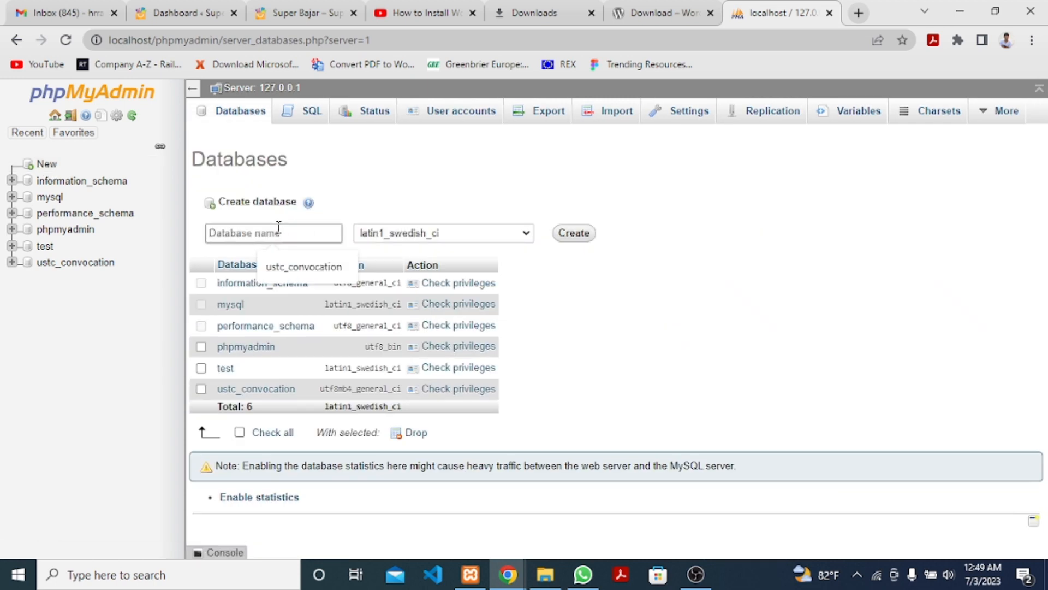
pyautogui.write('wordpress')
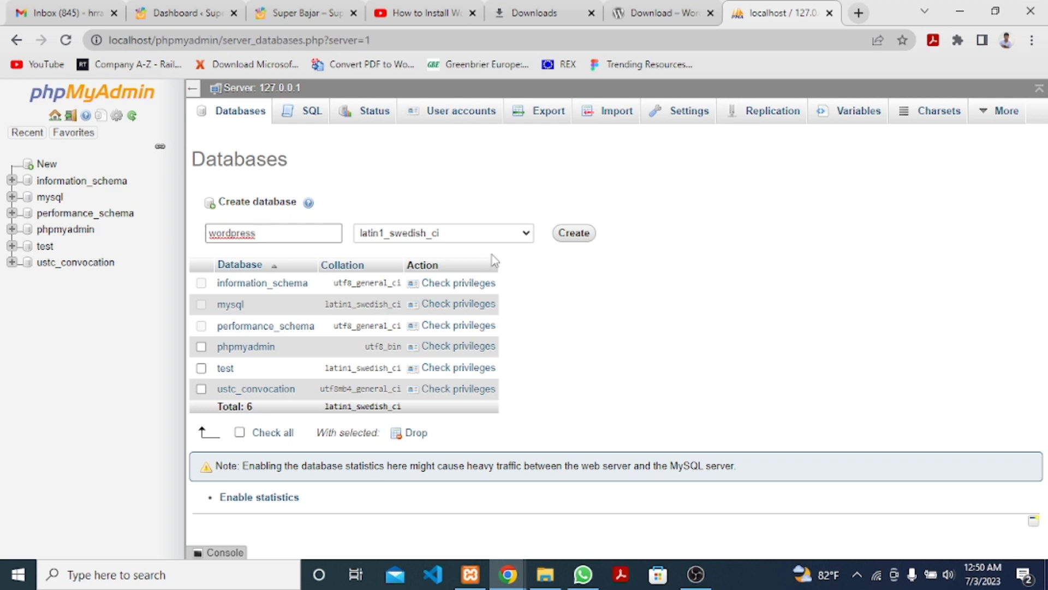
pyautogui.click(525, 233)
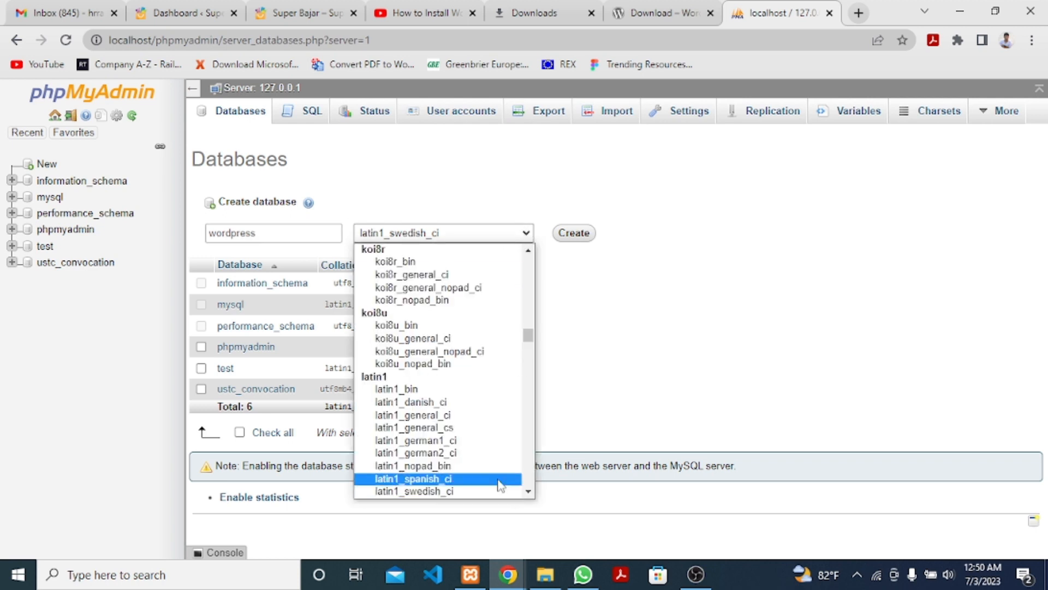
pyautogui.scroll(-3, 478, 412)
pyautogui.scroll(-6, 478, 414)
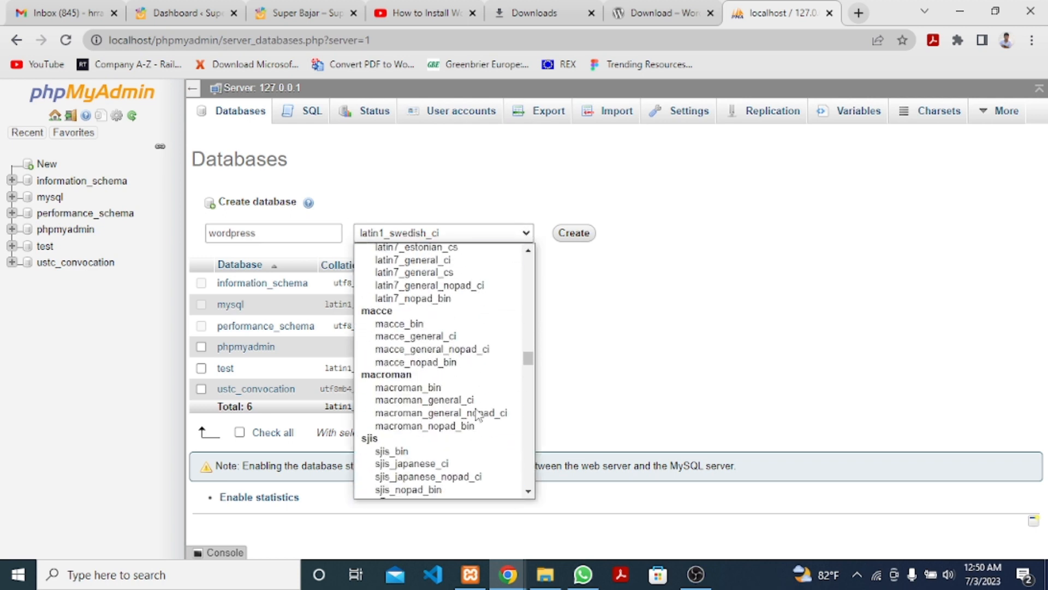
pyautogui.scroll(-9, 478, 413)
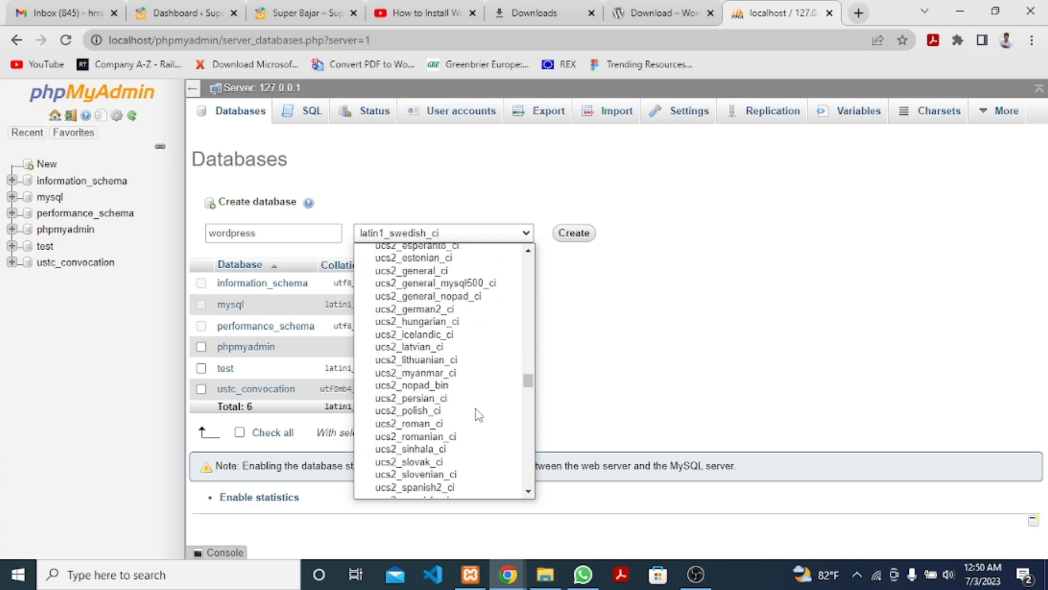
pyautogui.scroll(3, 479, 415)
pyautogui.scroll(-6, 479, 415)
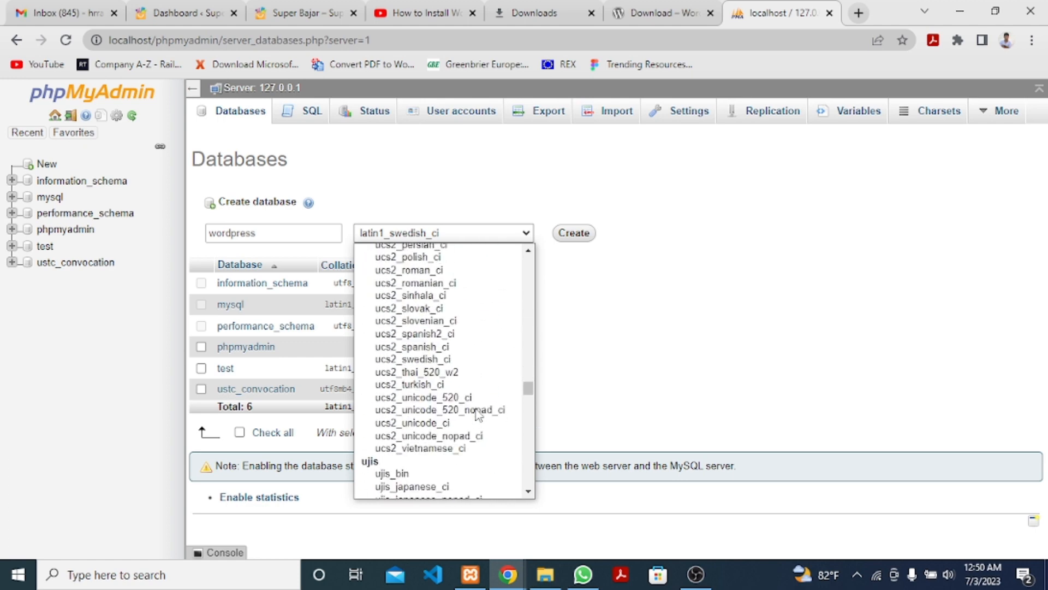
pyautogui.scroll(-3, 478, 415)
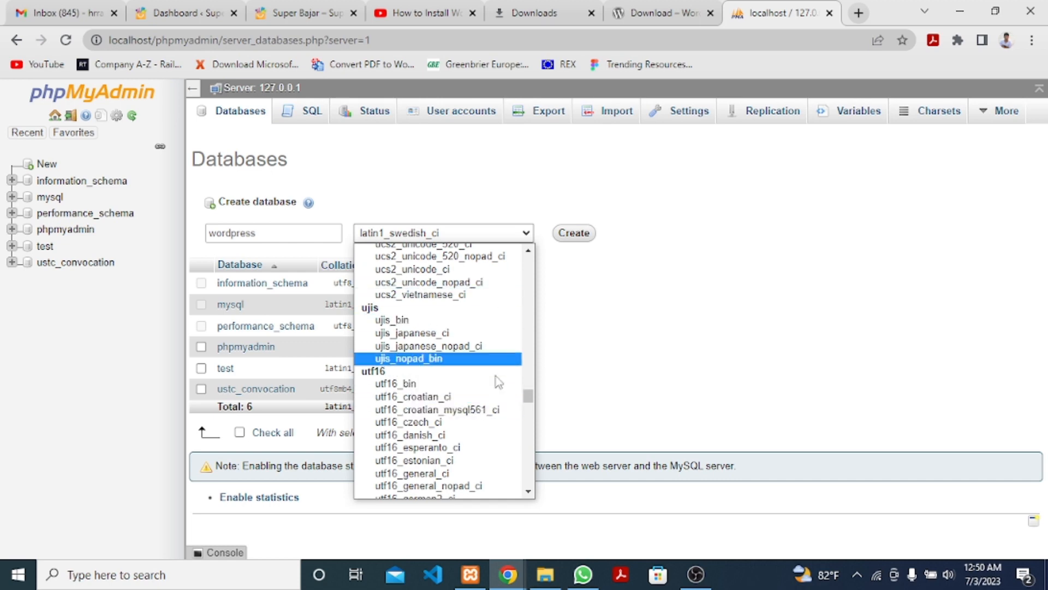
pyautogui.scroll(-8, 506, 412)
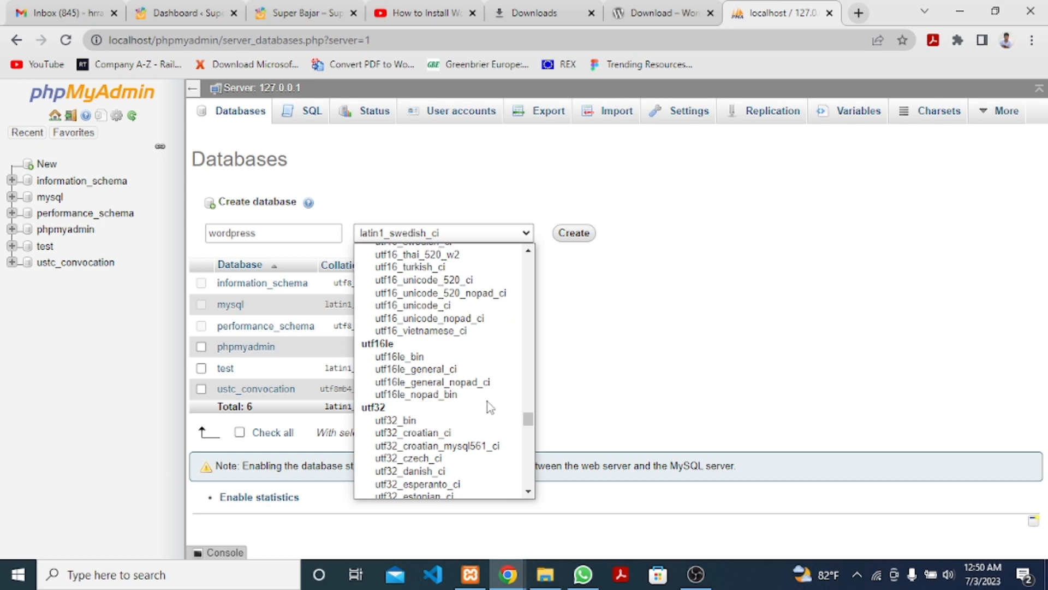
pyautogui.scroll(3, 491, 408)
pyautogui.scroll(-9, 483, 398)
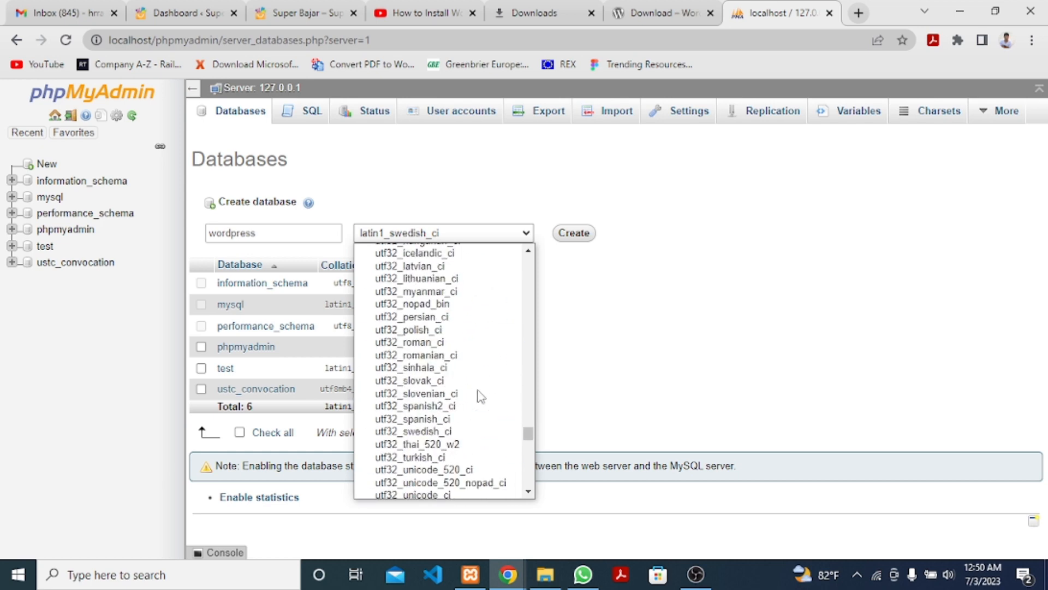
pyautogui.scroll(4, 480, 395)
pyautogui.scroll(7, 480, 396)
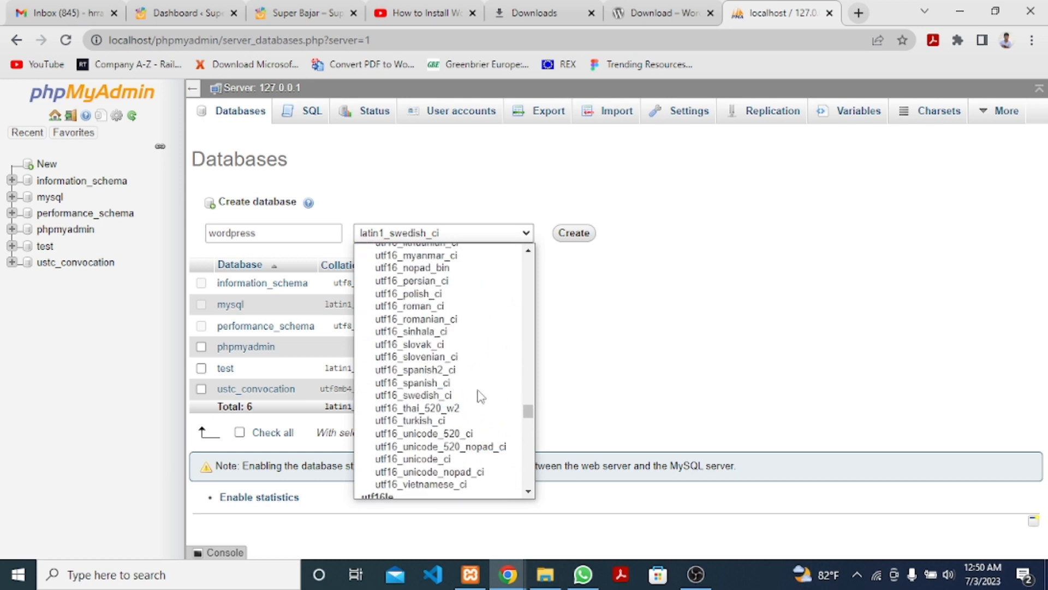
pyautogui.scroll(-12, 480, 396)
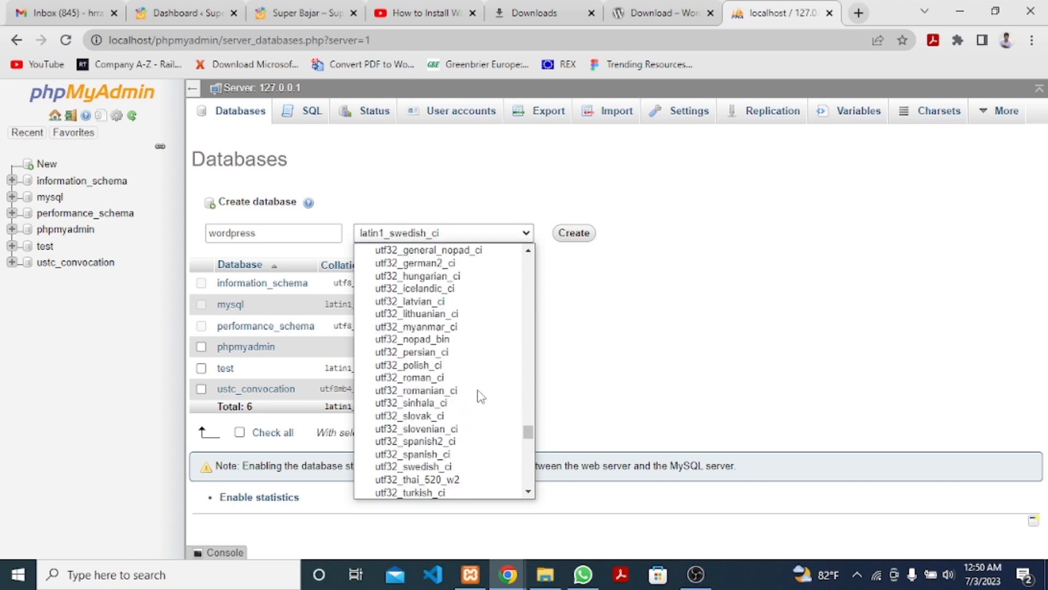
pyautogui.scroll(-18, 481, 395)
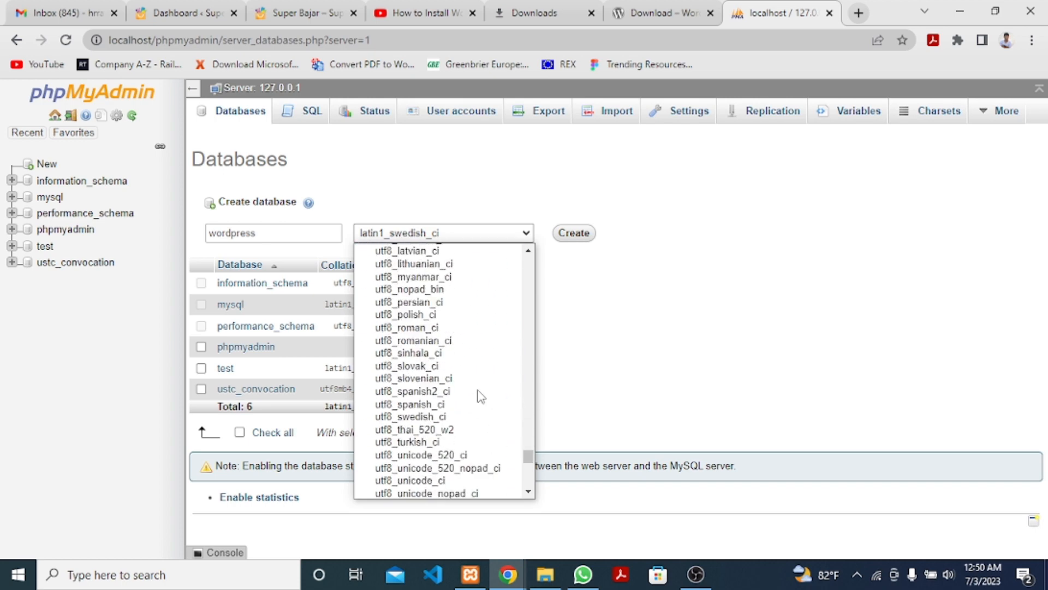
pyautogui.scroll(-4, 464, 432)
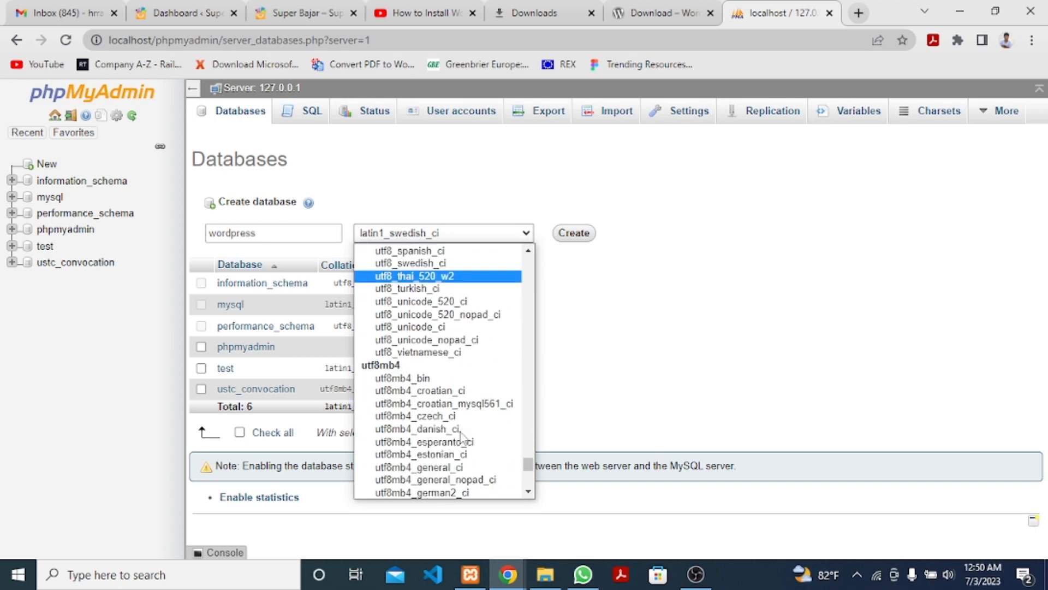
pyautogui.click(470, 327)
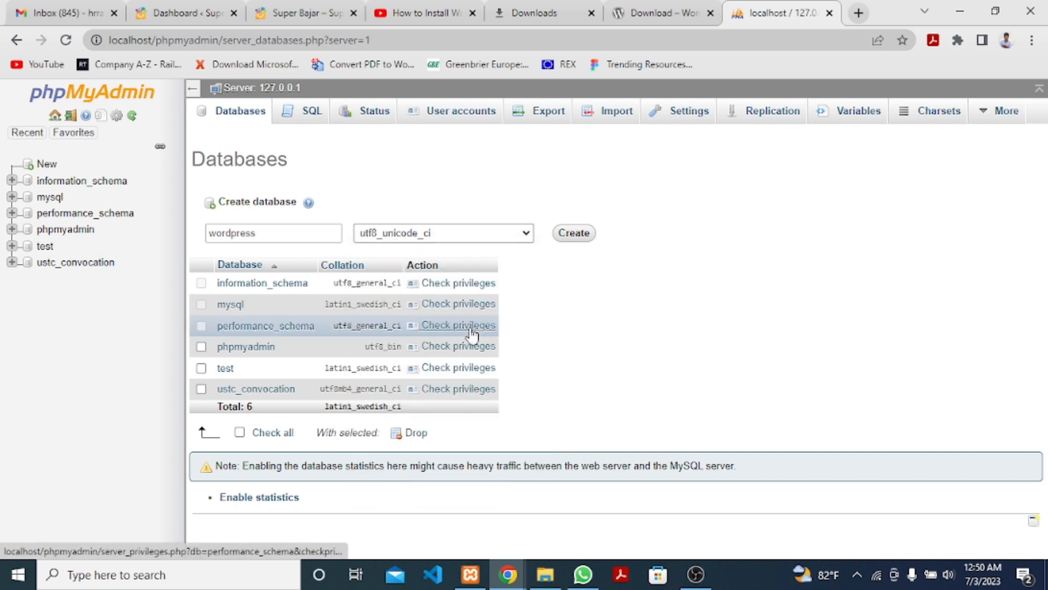
# Verify the utf8_unicode_ci collation is kept and create the wordpress database.
pyautogui.click(527, 235)
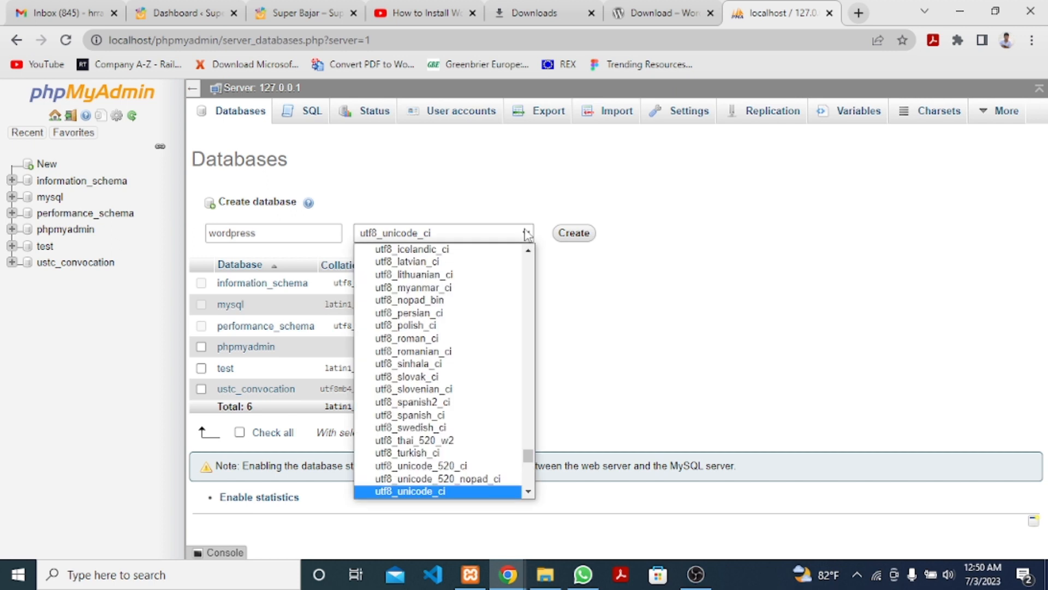
pyautogui.click(527, 235)
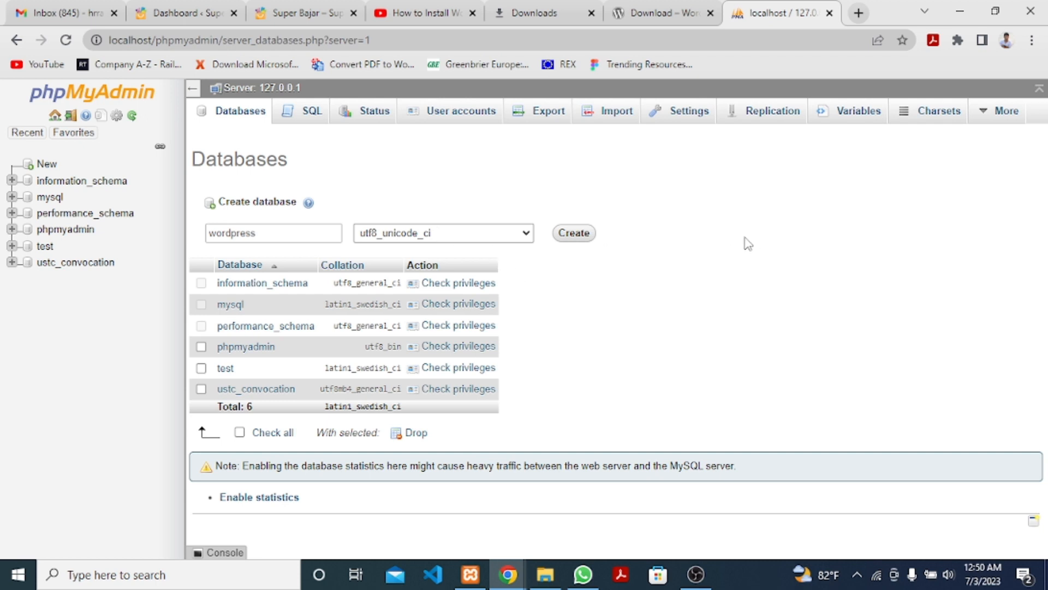
pyautogui.click(580, 234)
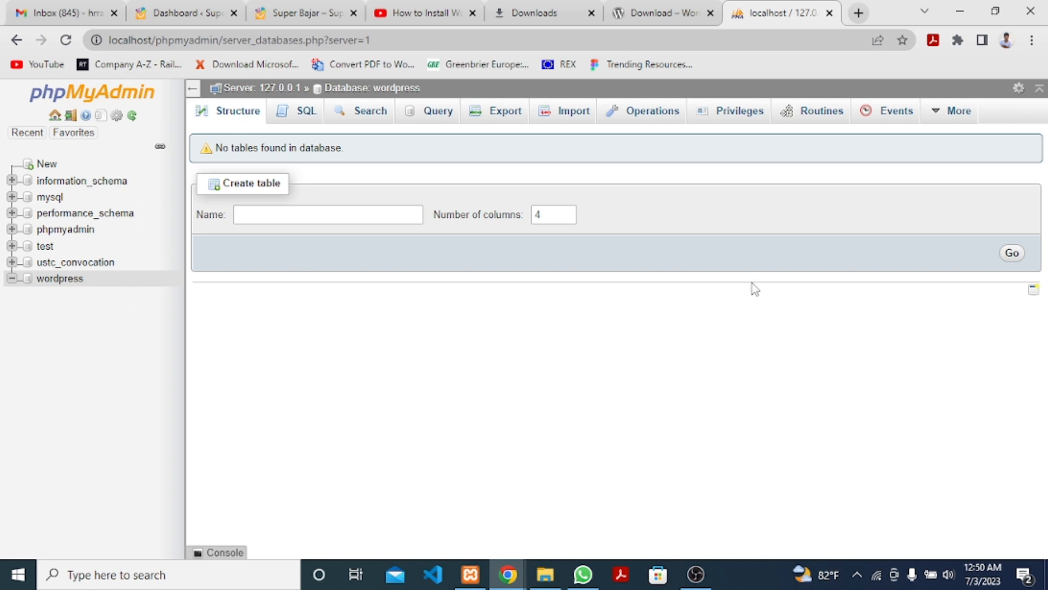
# Glance at the WordPress download tab, then return to phpMyAdmin and select the URL path.
pyautogui.click(671, 12)
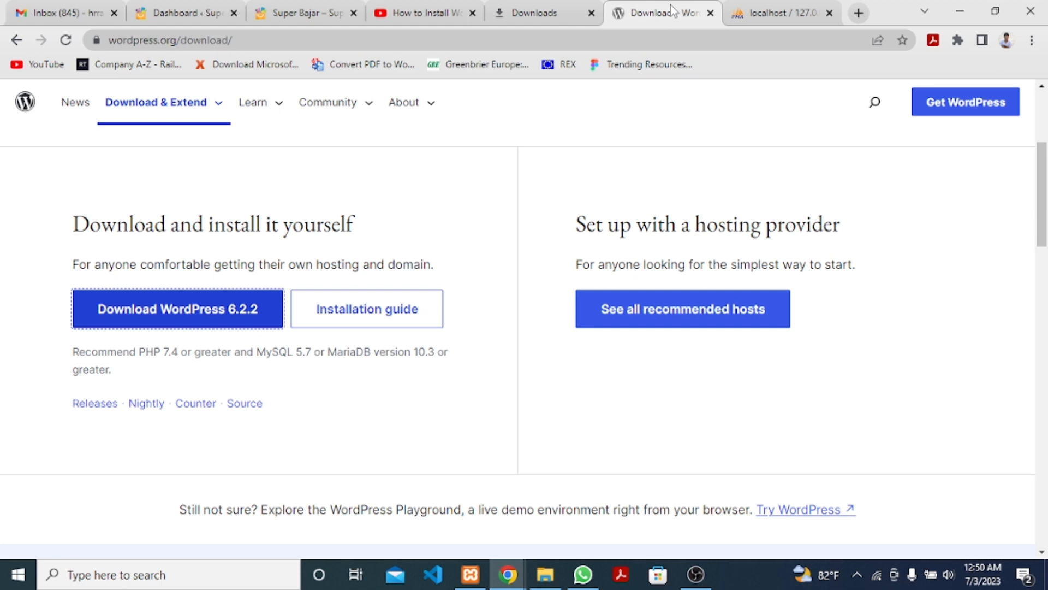
pyautogui.click(776, 12)
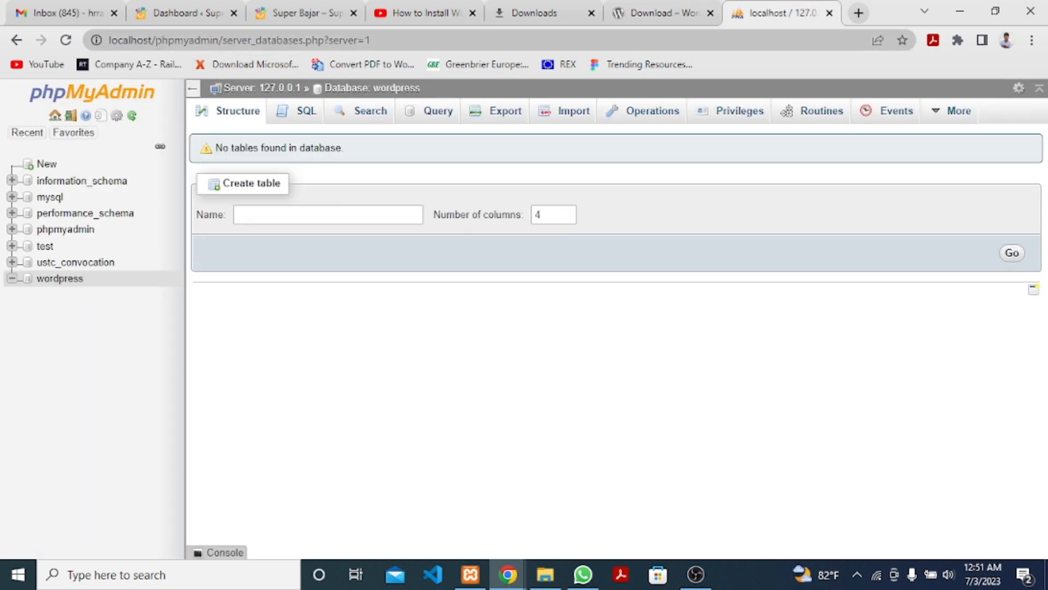
pyautogui.moveTo(156, 40); pyautogui.dragTo(410, 43)
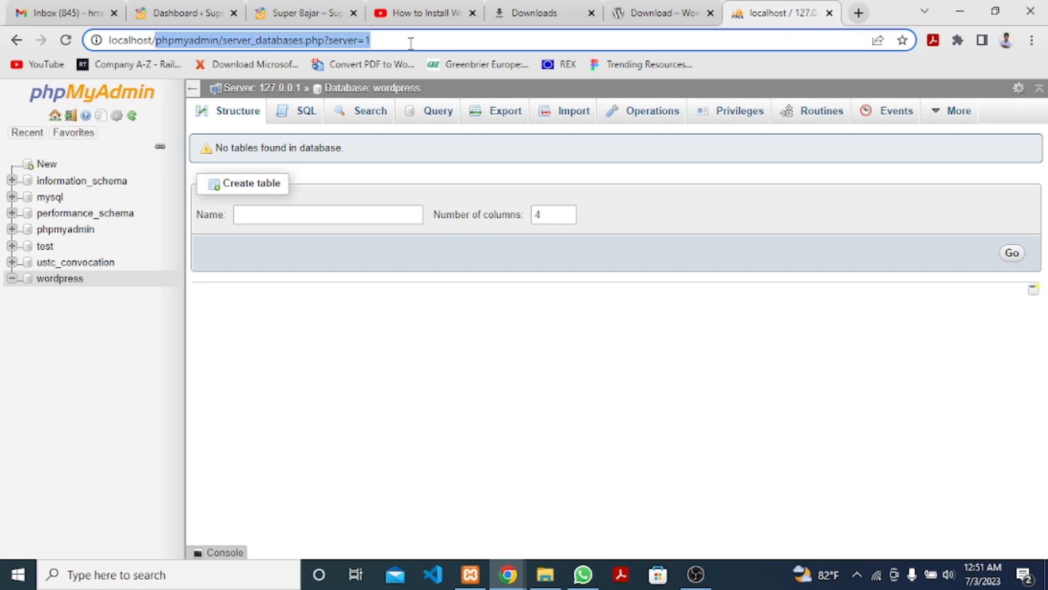
# Load localhost/wordpress in Chrome, then bring the htdocs folder window forward.
pyautogui.write('word')
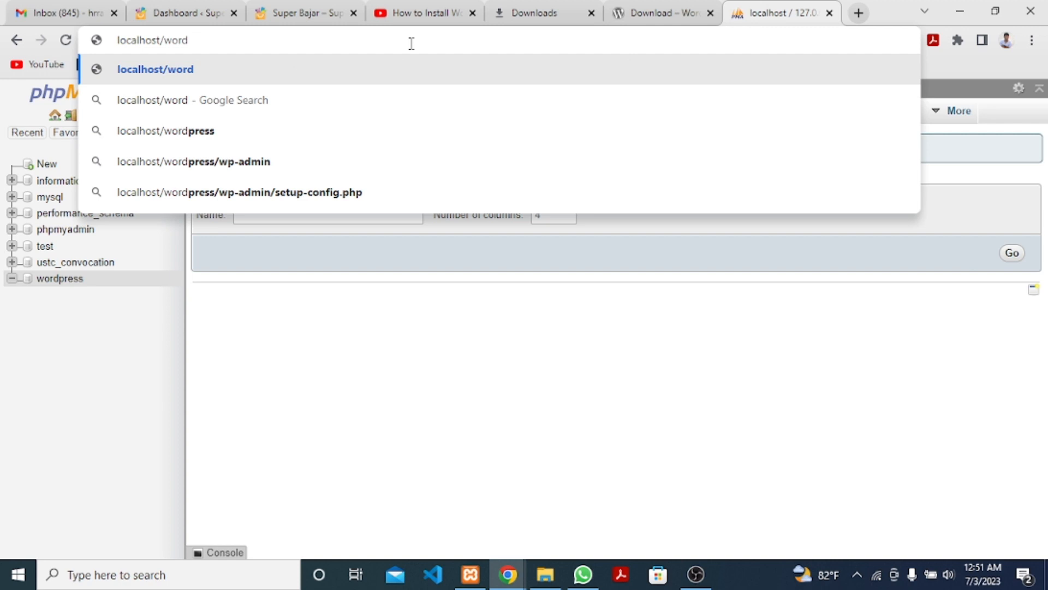
pyautogui.write('press')
pyautogui.press('Return')
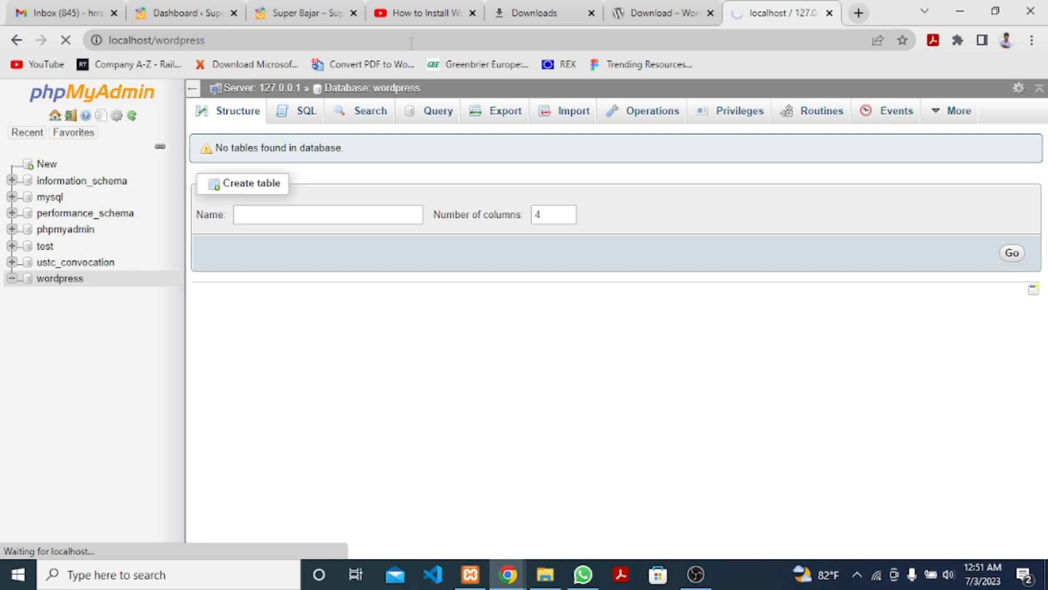
pyautogui.click(546, 577)
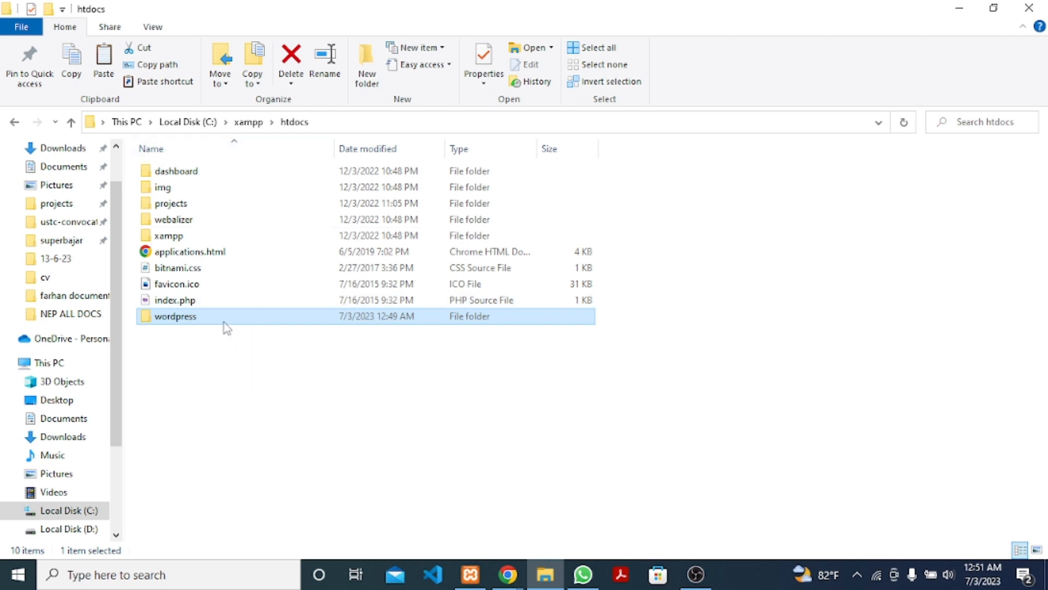
# Return to the WordPress setup window and continue with English (UK) as the language.
pyautogui.click(501, 584)
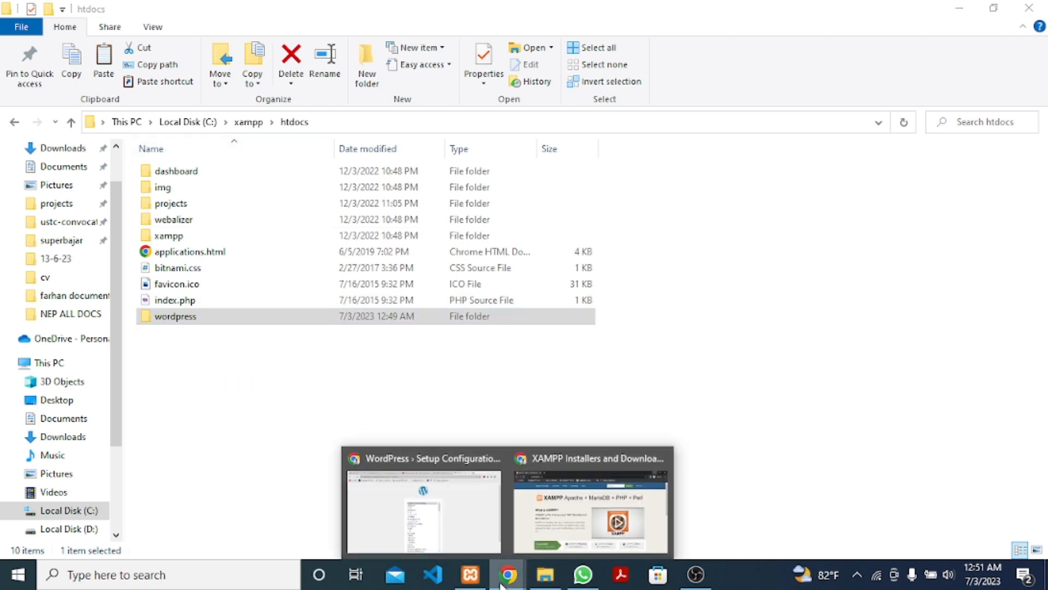
pyautogui.click(469, 524)
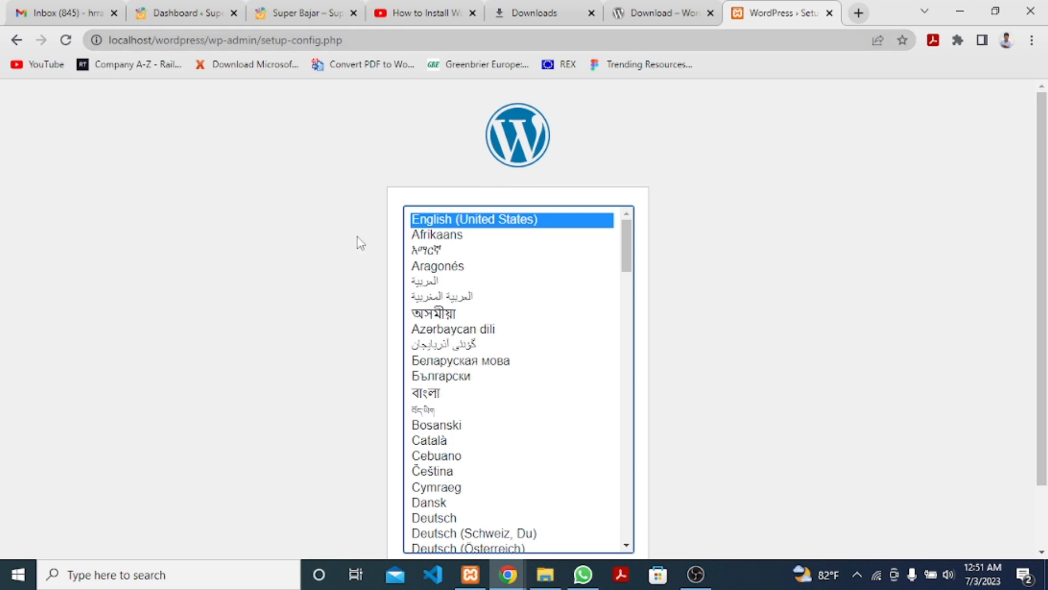
pyautogui.scroll(-1, 713, 284)
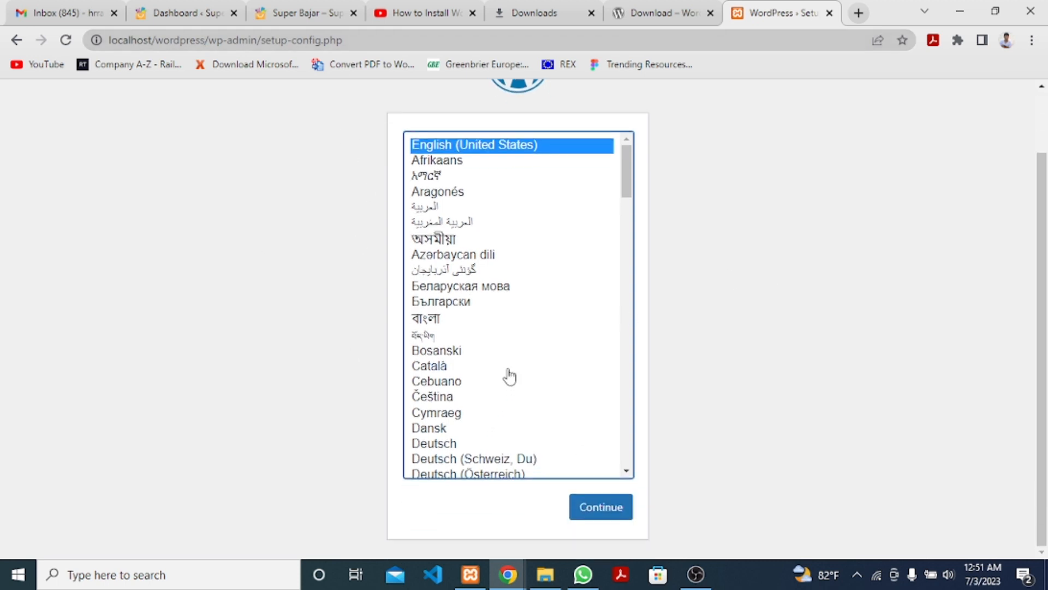
pyautogui.scroll(-2, 507, 375)
pyautogui.scroll(-1, 509, 375)
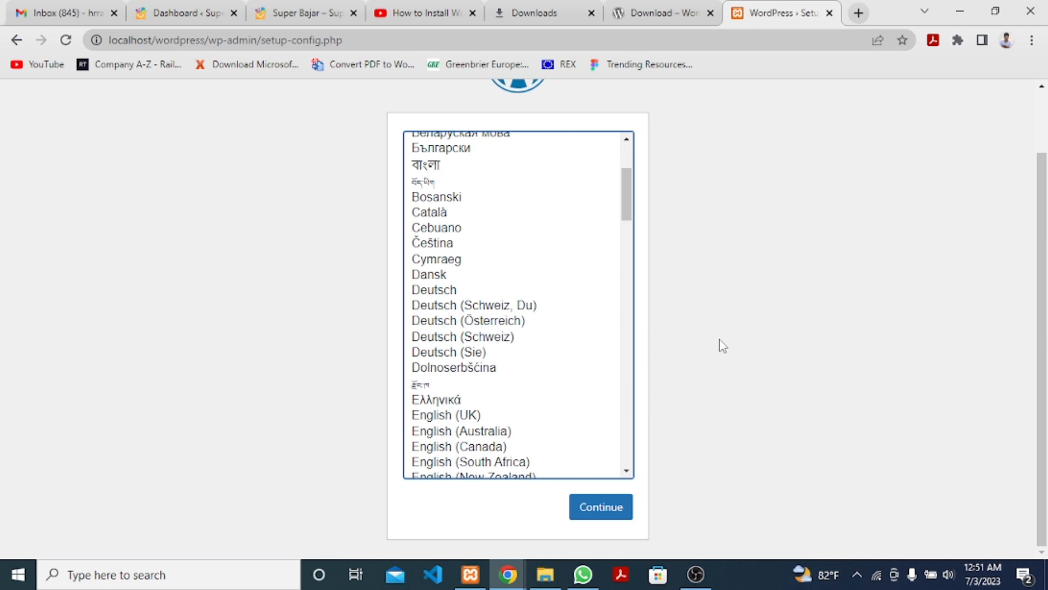
pyautogui.scroll(-1, 481, 367)
pyautogui.scroll(-2, 482, 367)
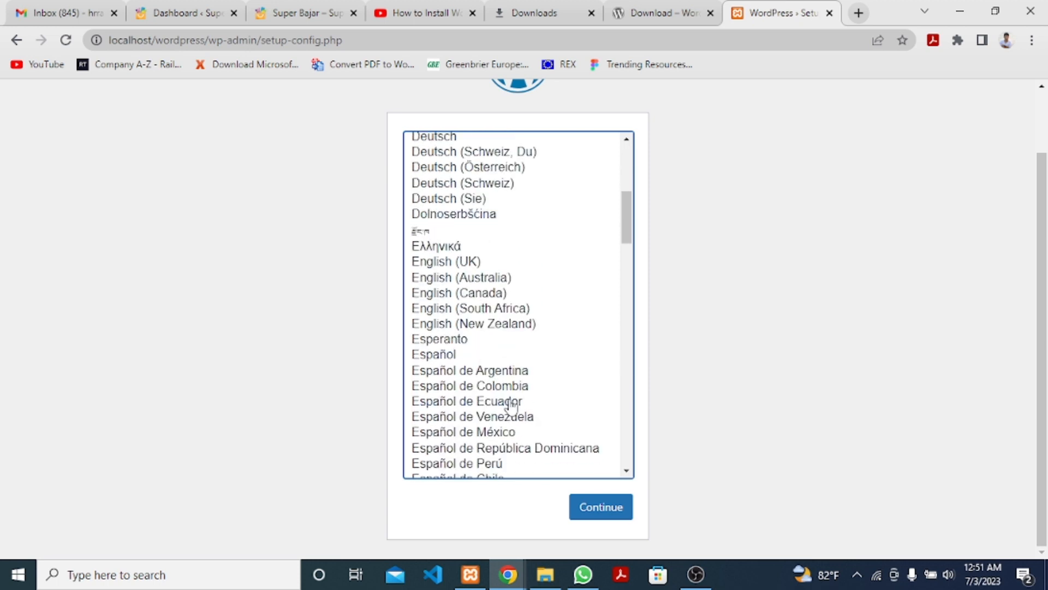
pyautogui.scroll(4, 507, 402)
pyautogui.scroll(2, 508, 400)
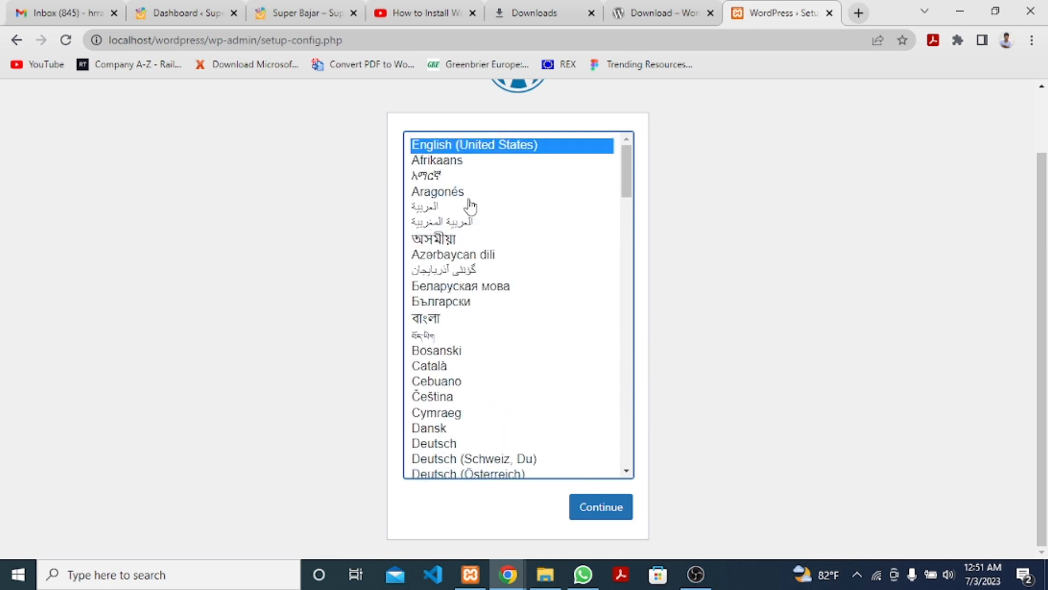
pyautogui.scroll(-2, 486, 329)
pyautogui.scroll(-1, 488, 330)
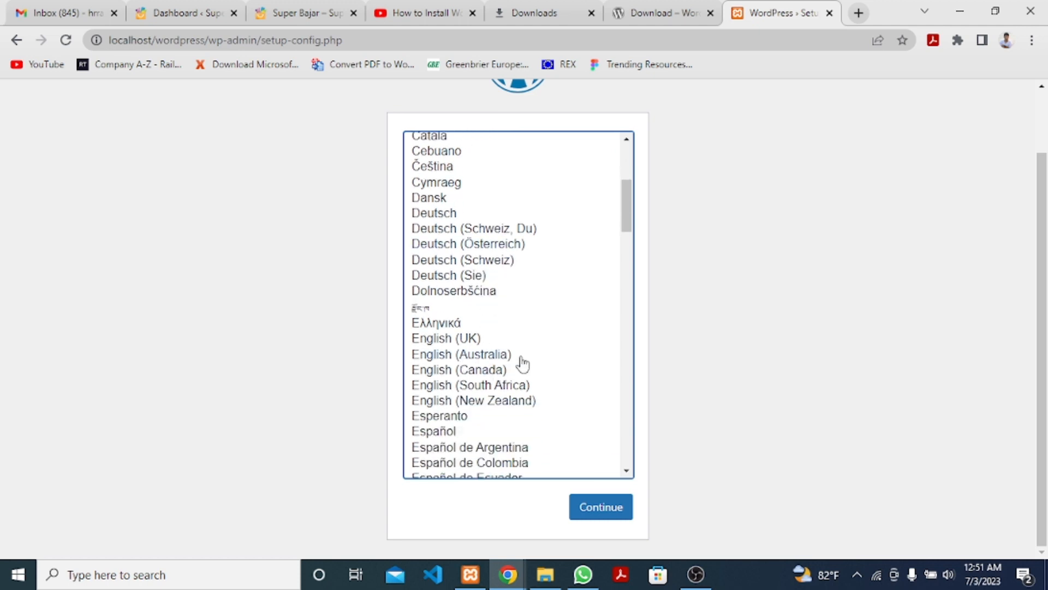
pyautogui.click(445, 343)
pyautogui.click(603, 513)
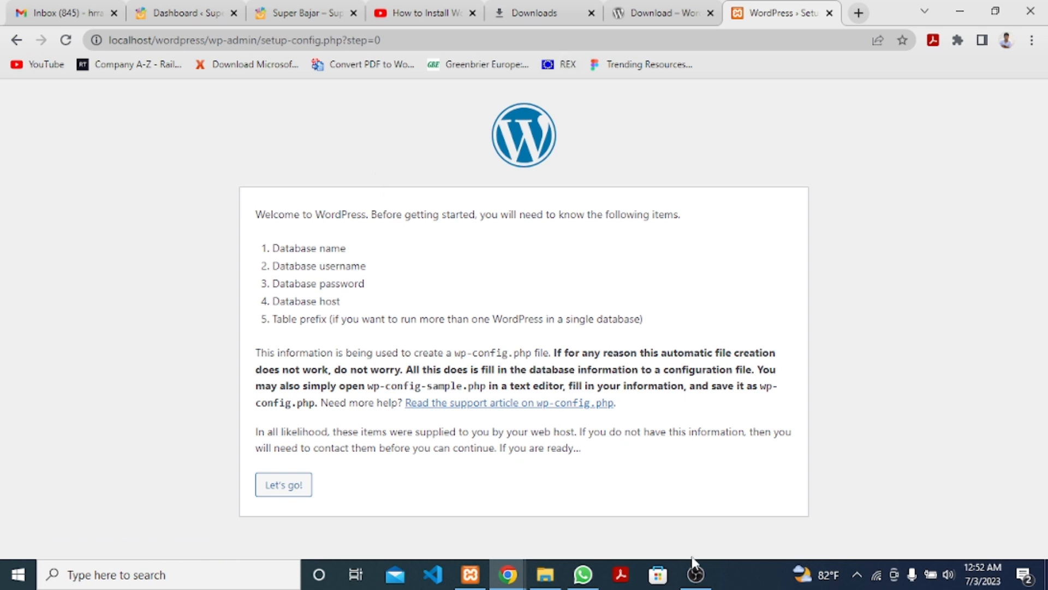
# Bring up and hide the XAMPP control panel, then start the WordPress setup with Let's go!
pyautogui.click(470, 574)
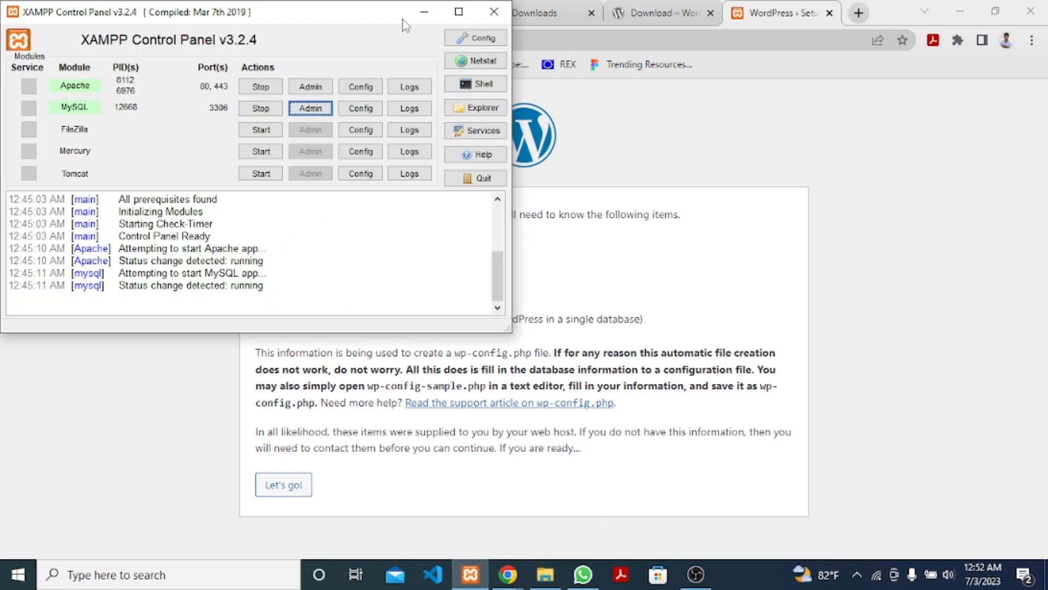
pyautogui.click(425, 13)
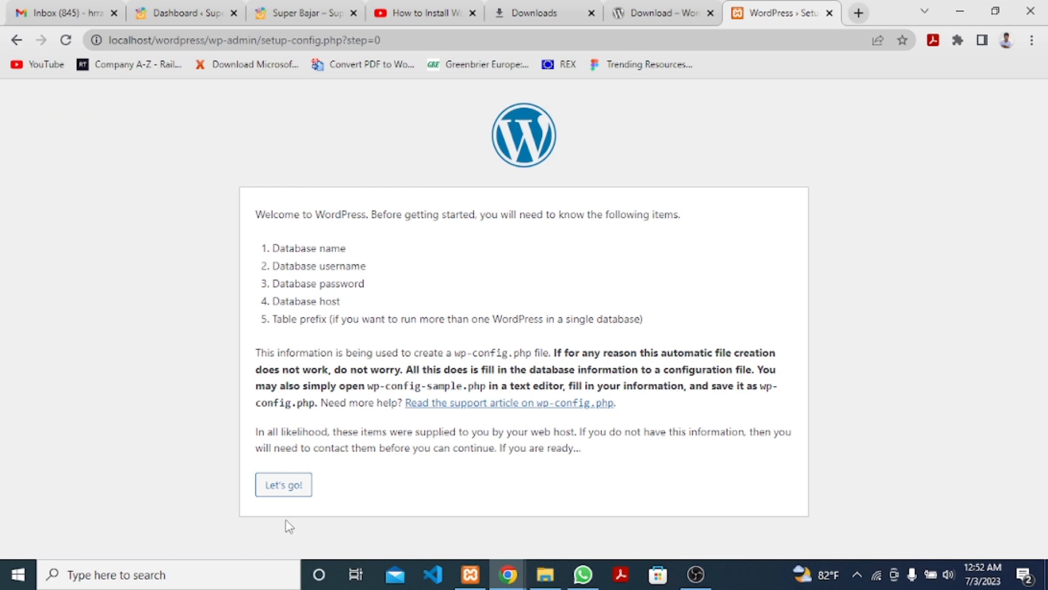
pyautogui.click(287, 485)
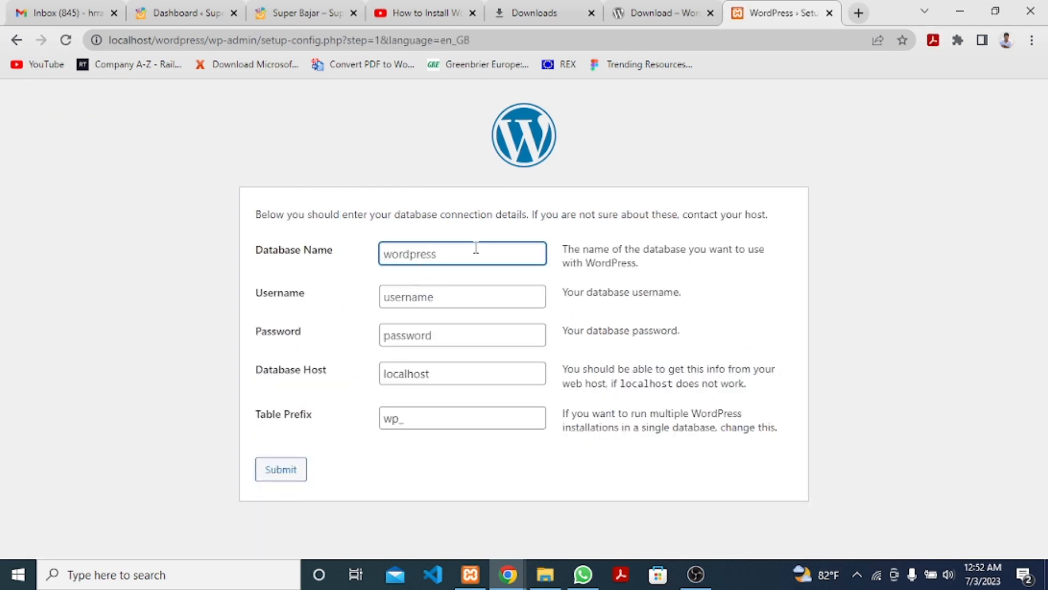
# Connect using database wordpress, username root and prefix wp_, then run the installation.
pyautogui.write('wordpress')
pyautogui.click(444, 300)
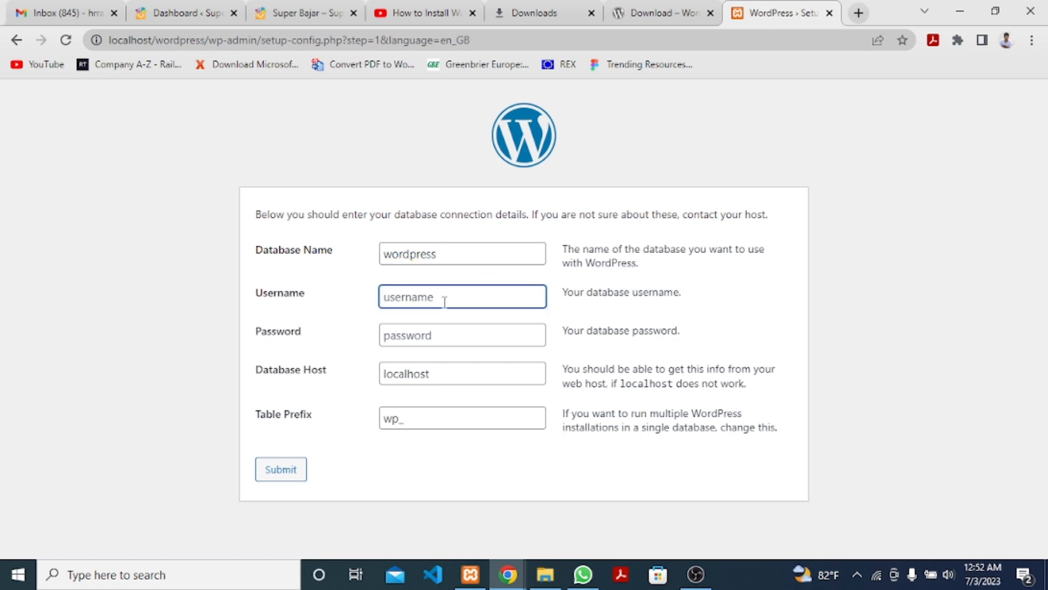
pyautogui.write('root')
pyautogui.click(413, 417)
pyautogui.moveTo(422, 419); pyautogui.dragTo(383, 420)
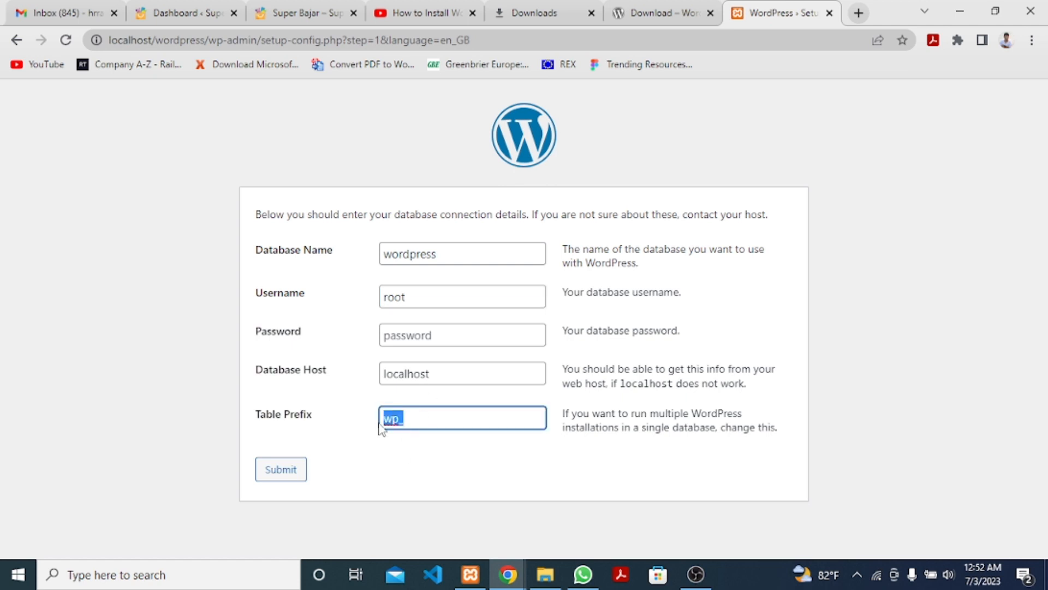
pyautogui.click(470, 444)
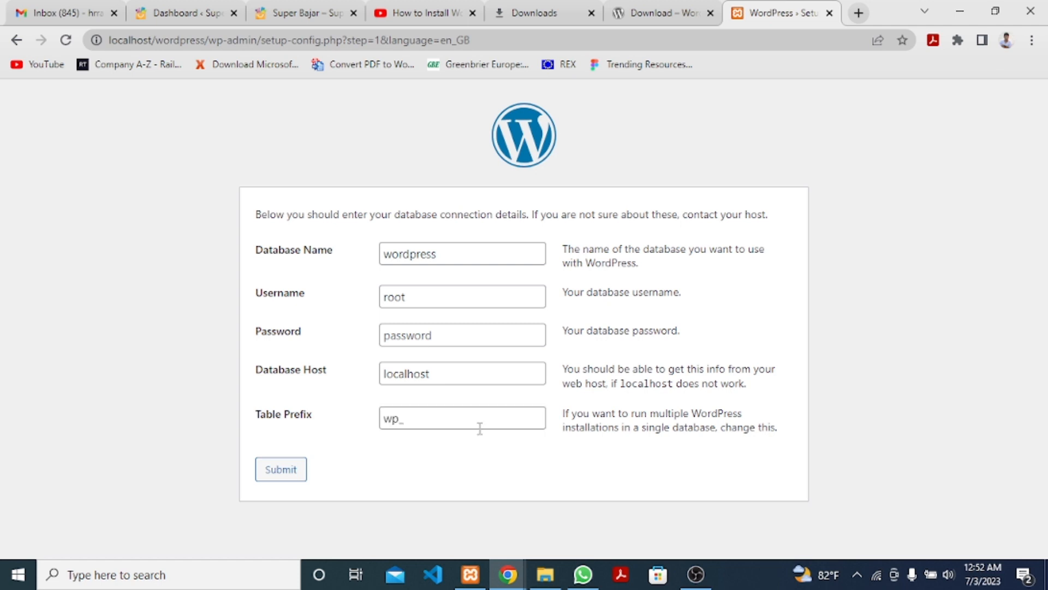
pyautogui.click(291, 475)
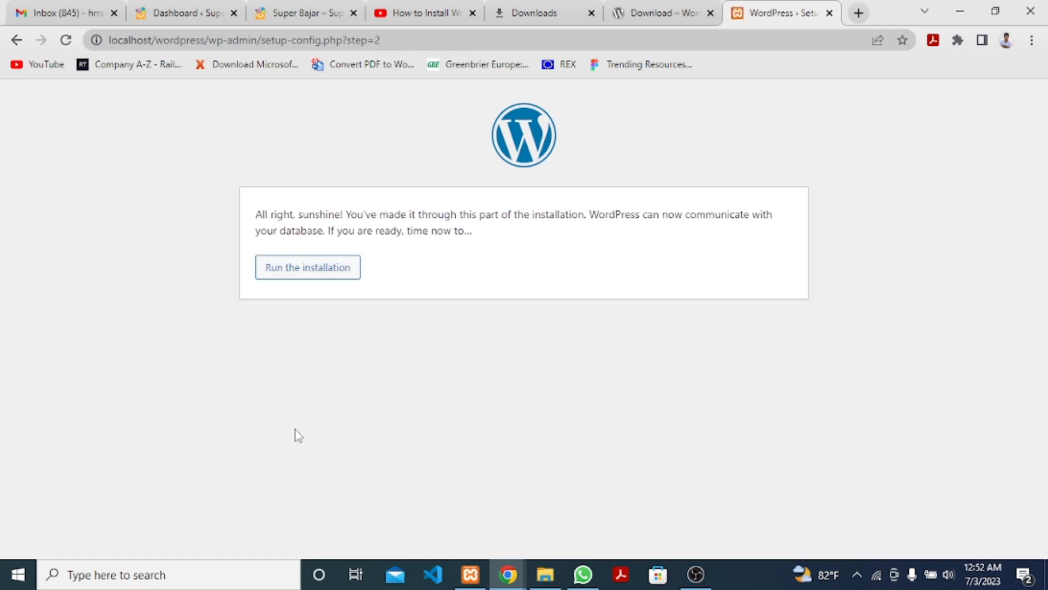
pyautogui.click(312, 274)
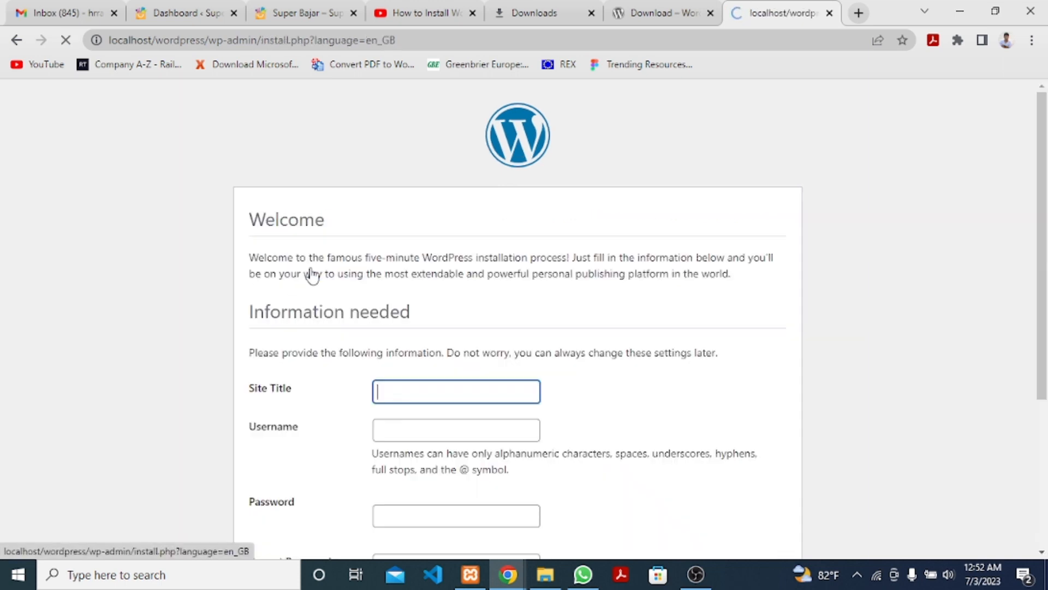
# Enter 'smart bazar' as the site title and fill in the admin username.
pyautogui.scroll(-2, 504, 358)
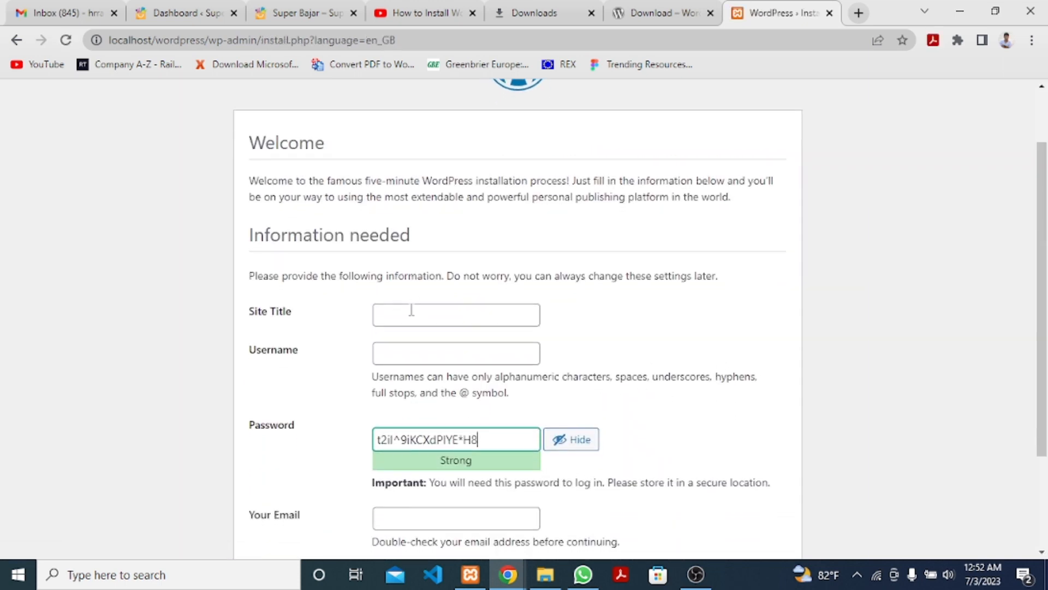
pyautogui.click(411, 310)
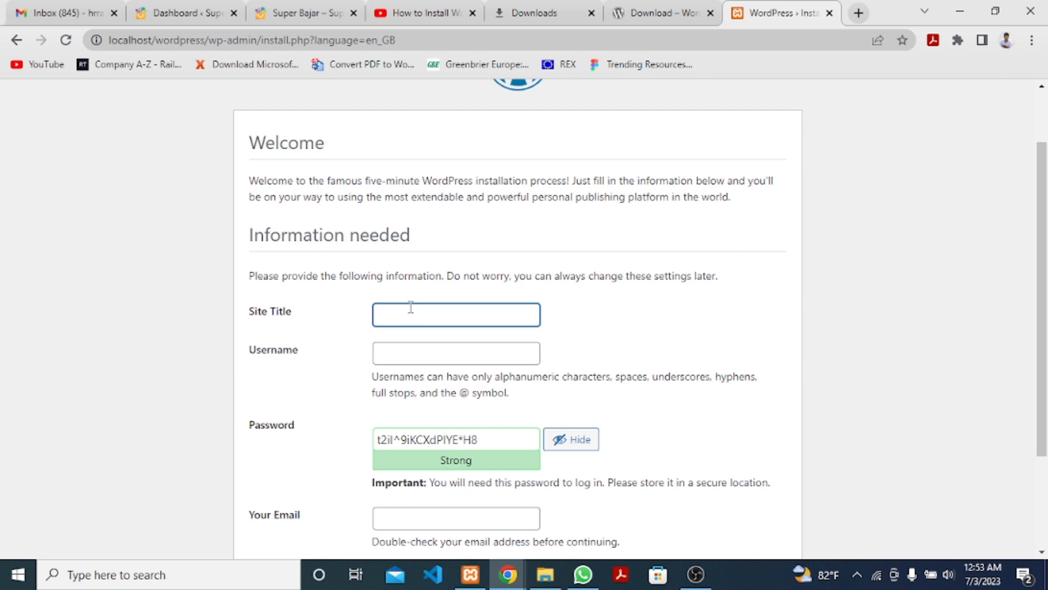
pyautogui.write('smart bazar')
pyautogui.click(511, 349)
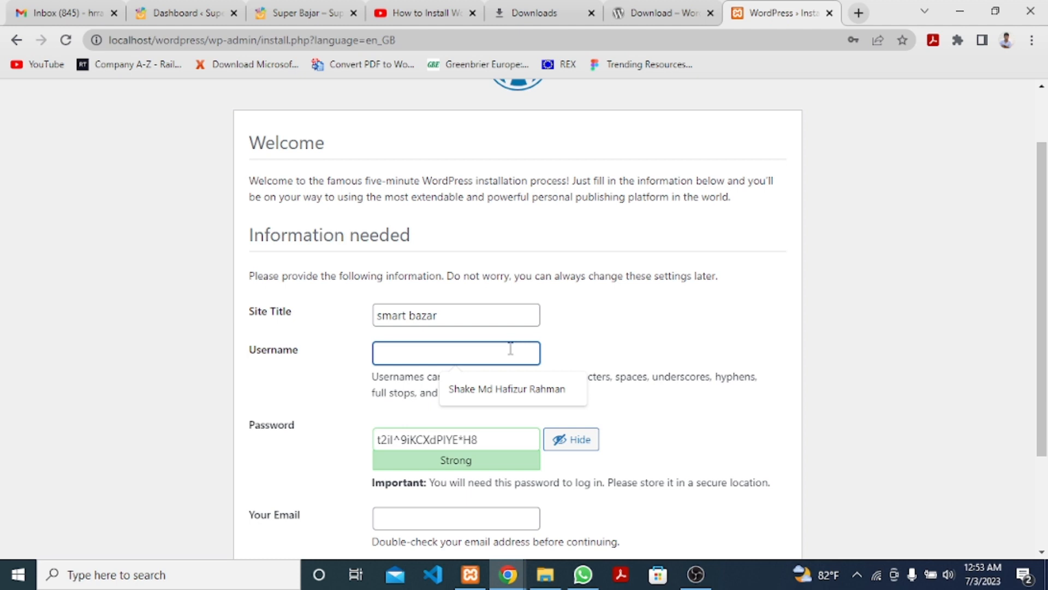
pyautogui.write('Haf')
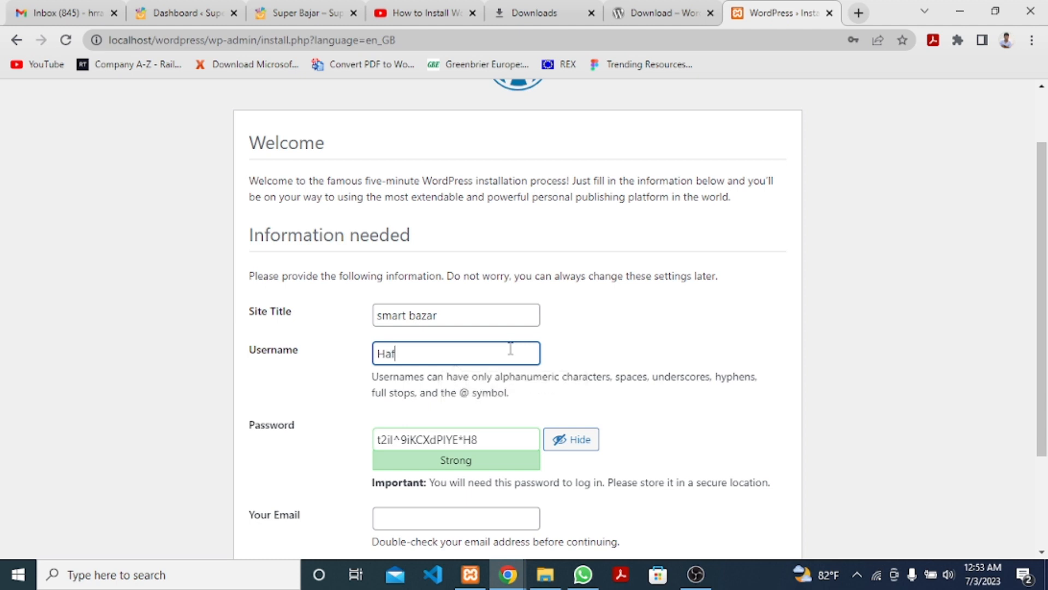
pyautogui.write('iz')
# Replace the auto-generated password with a short custom password.
pyautogui.scroll(-2, 503, 367)
pyautogui.tripleClick(503, 364)
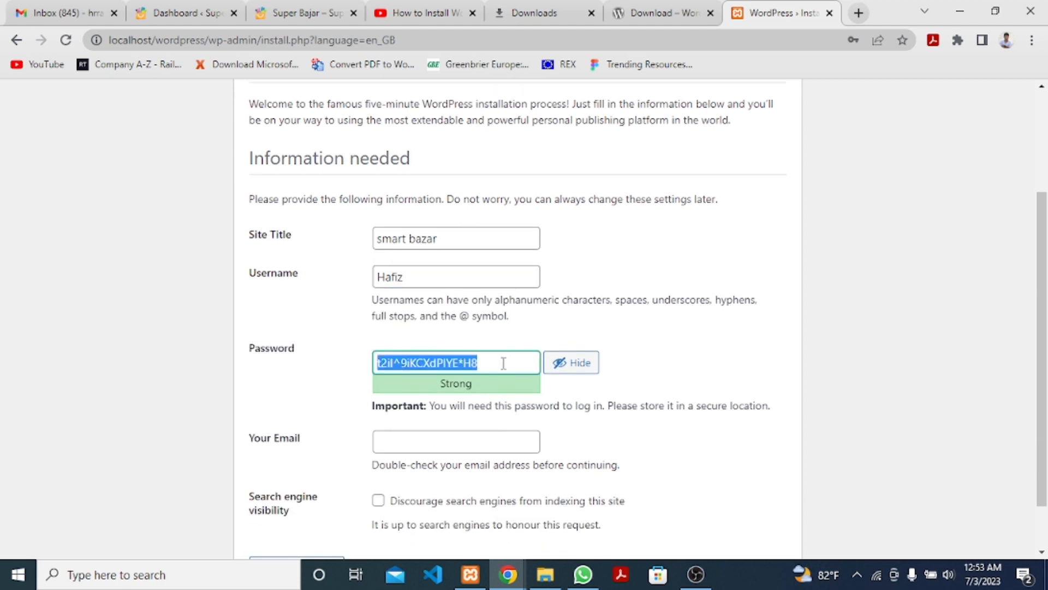
pyautogui.click(572, 363)
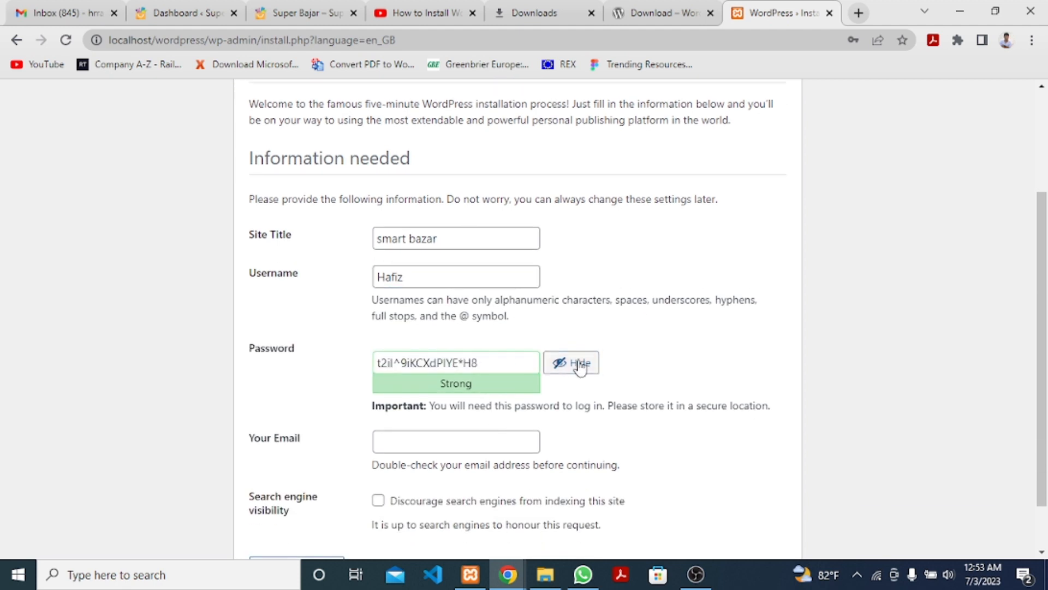
pyautogui.doubleClick(479, 364)
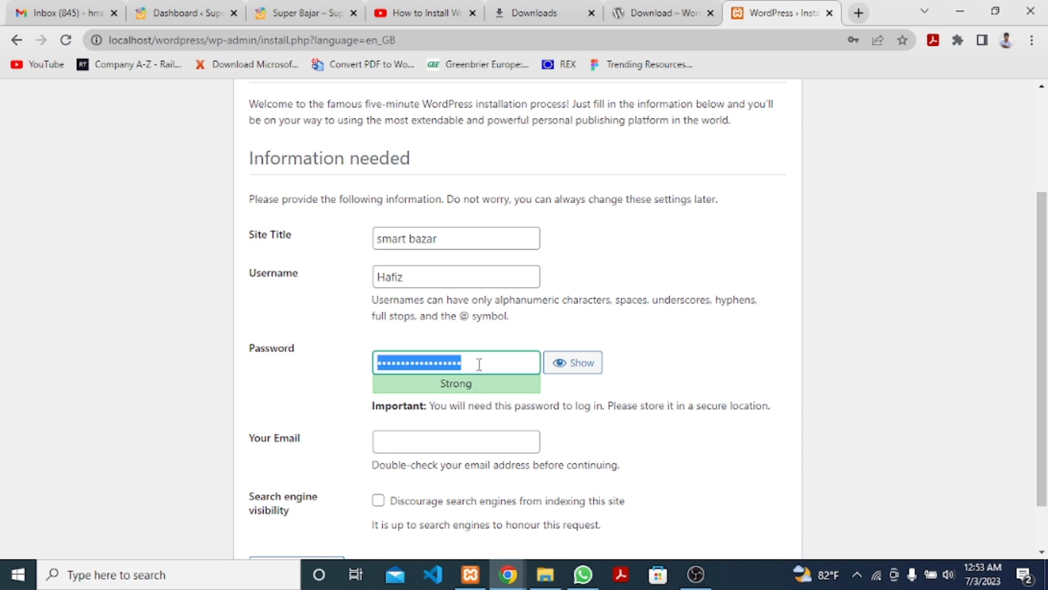
pyautogui.write('123')
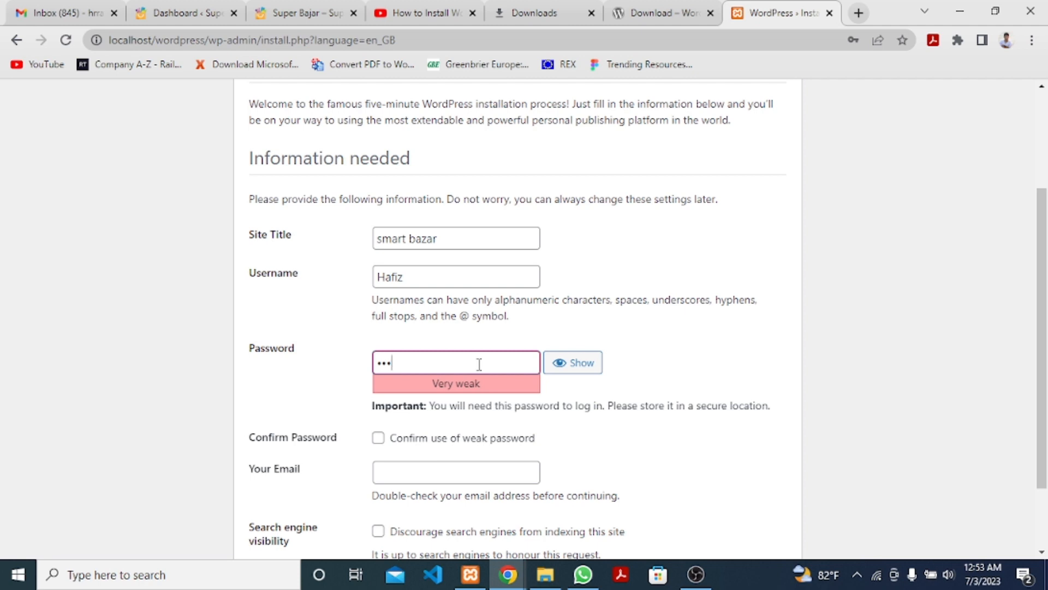
pyautogui.doubleClick(479, 363)
pyautogui.write('1234567890')
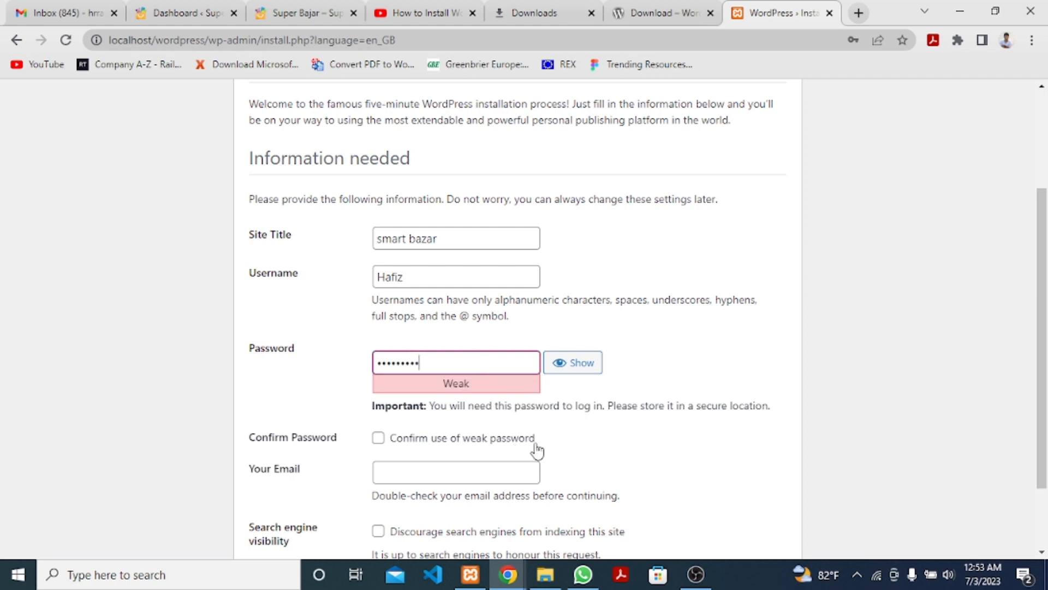
# Fill in the admin email, confirm the weak password, and install WordPress.
pyautogui.scroll(-2, 613, 440)
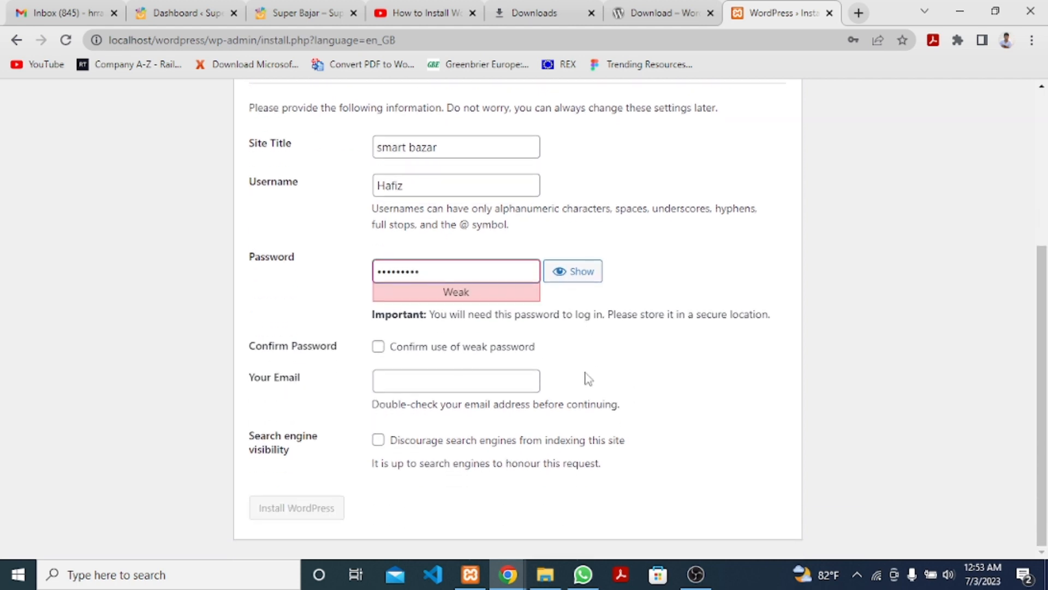
pyautogui.click(443, 373)
pyautogui.press('Down')
pyautogui.press('Return')
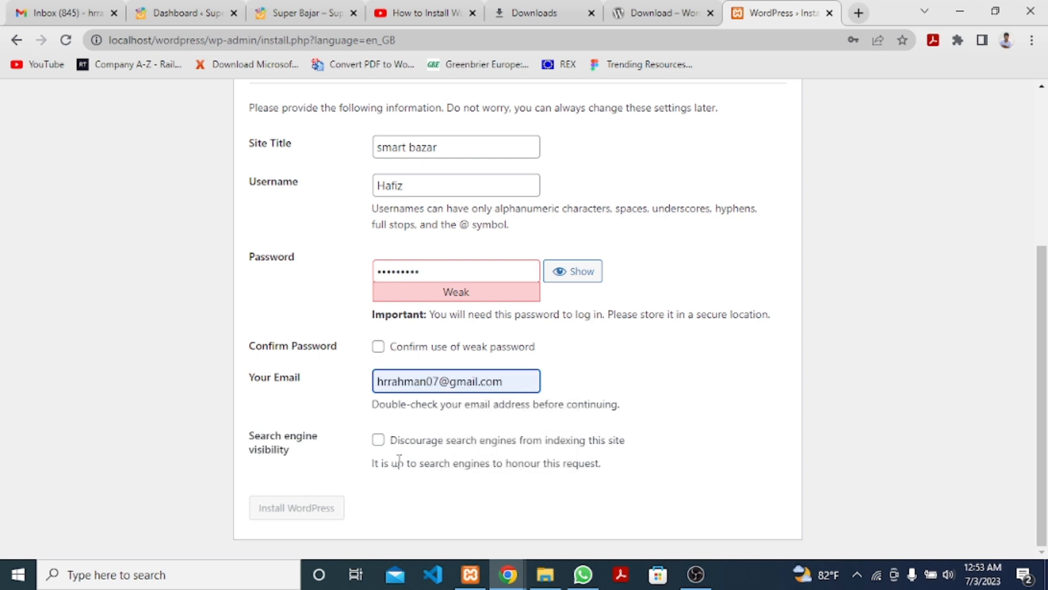
pyautogui.click(379, 348)
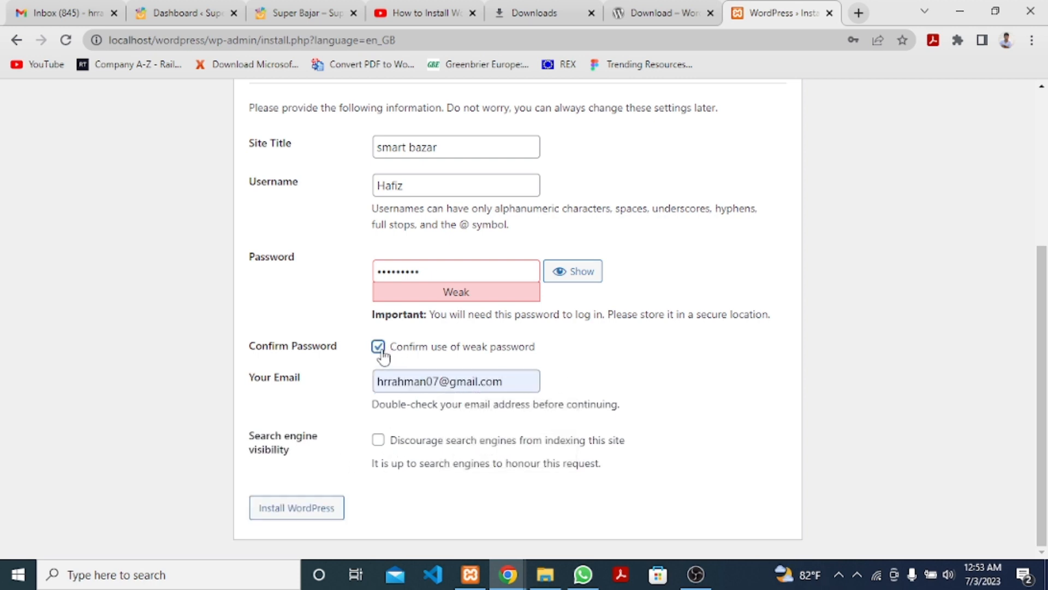
pyautogui.click(315, 511)
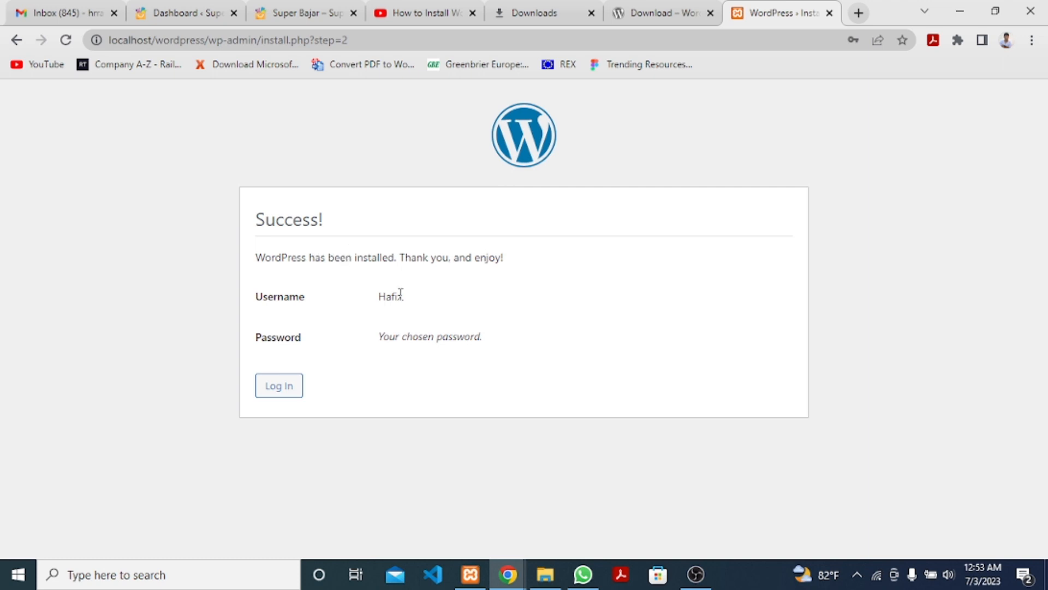
# Go to the login page and sign in with the admin username and password.
pyautogui.click(263, 391)
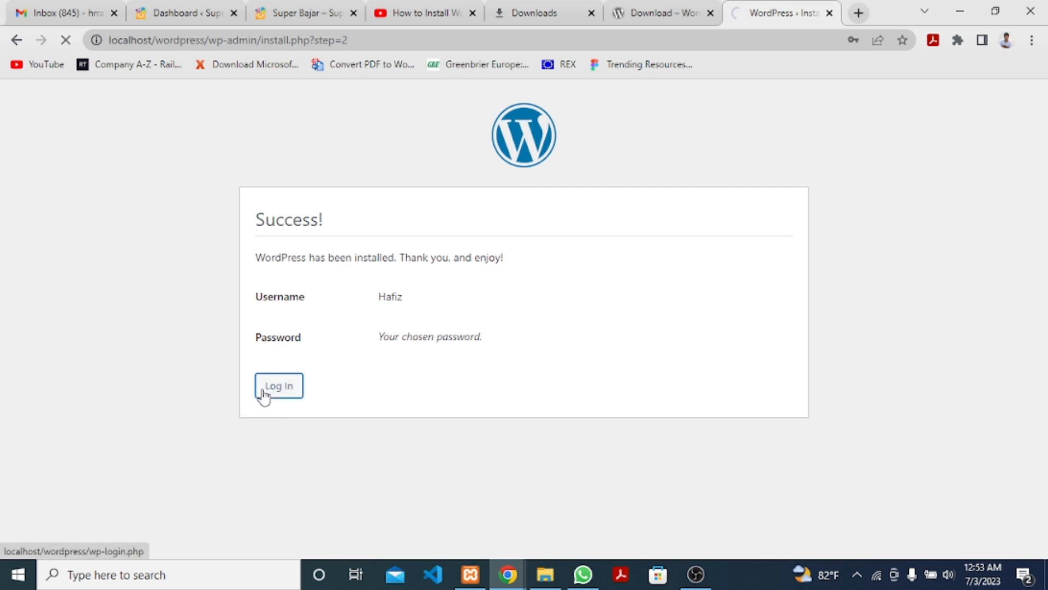
pyautogui.click(477, 267)
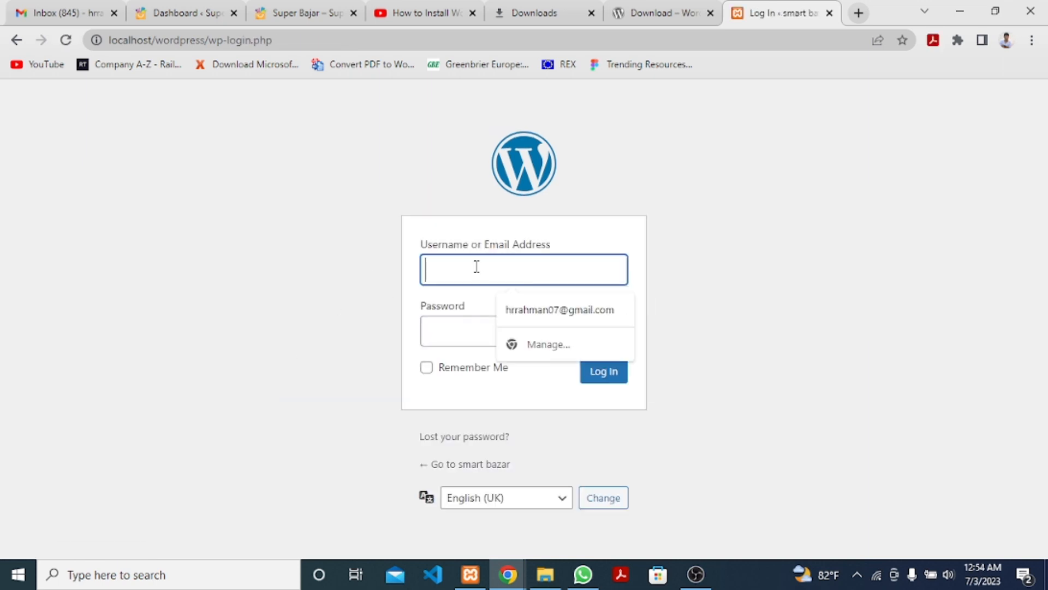
pyautogui.write('hafi')
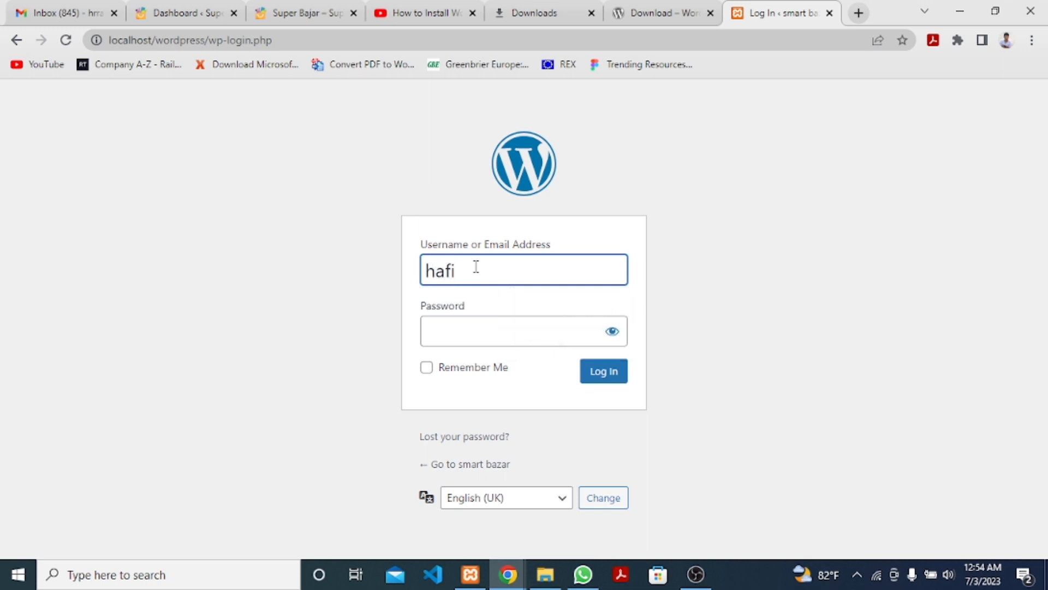
pyautogui.write('z')
pyautogui.click(453, 326)
pyautogui.write('1')
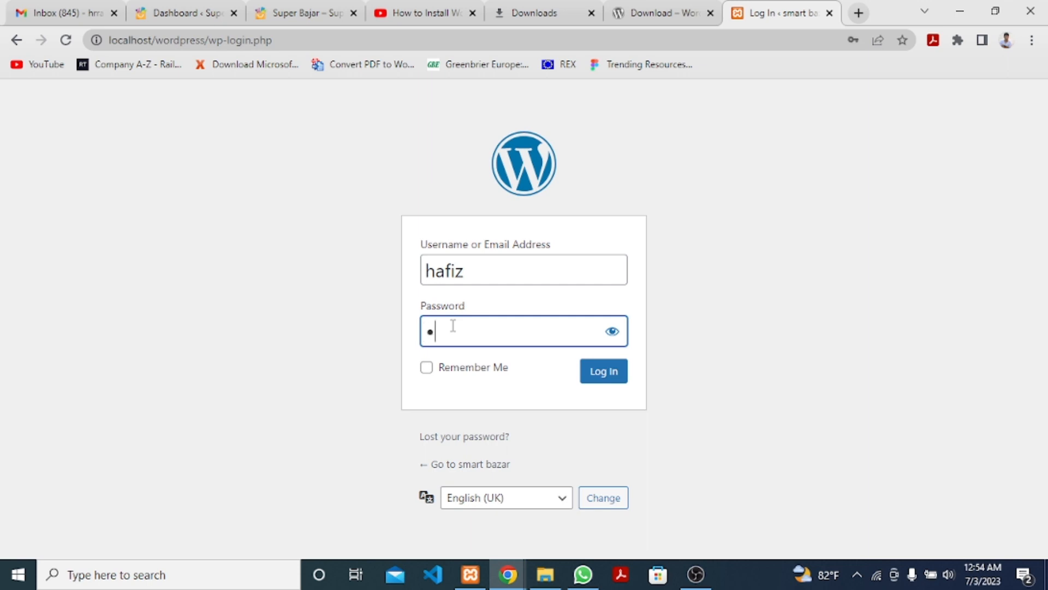
pyautogui.write('23')
pyautogui.write('*****')
pyautogui.click(620, 377)
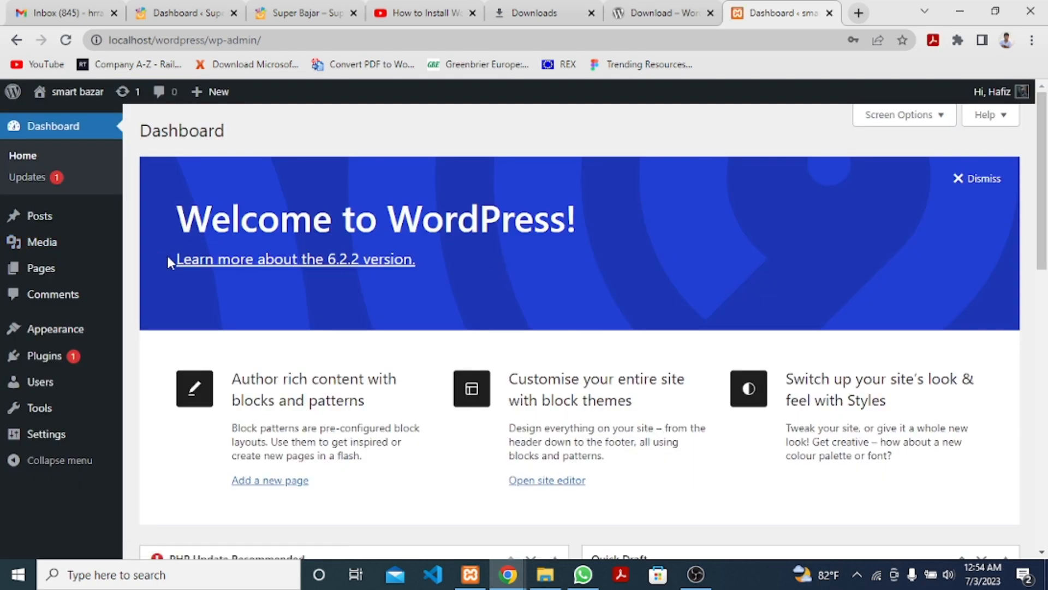
# Open the smart bazar site from the admin bar in a new tab, view it, and return to the Dashboard.
pyautogui.scroll(-5, 311, 362)
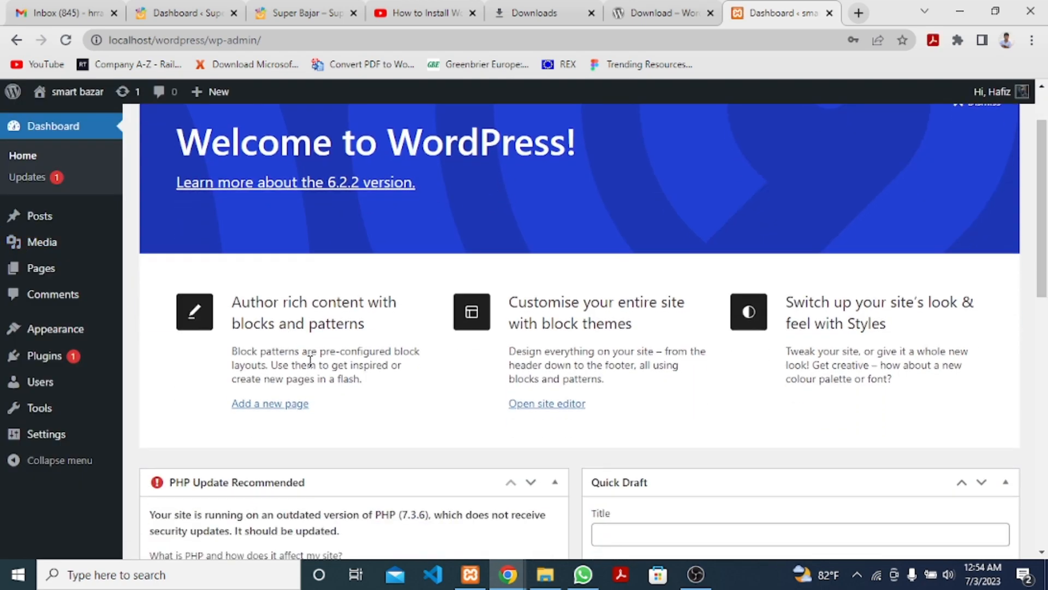
pyautogui.scroll(5, 311, 362)
pyautogui.rightClick(87, 93)
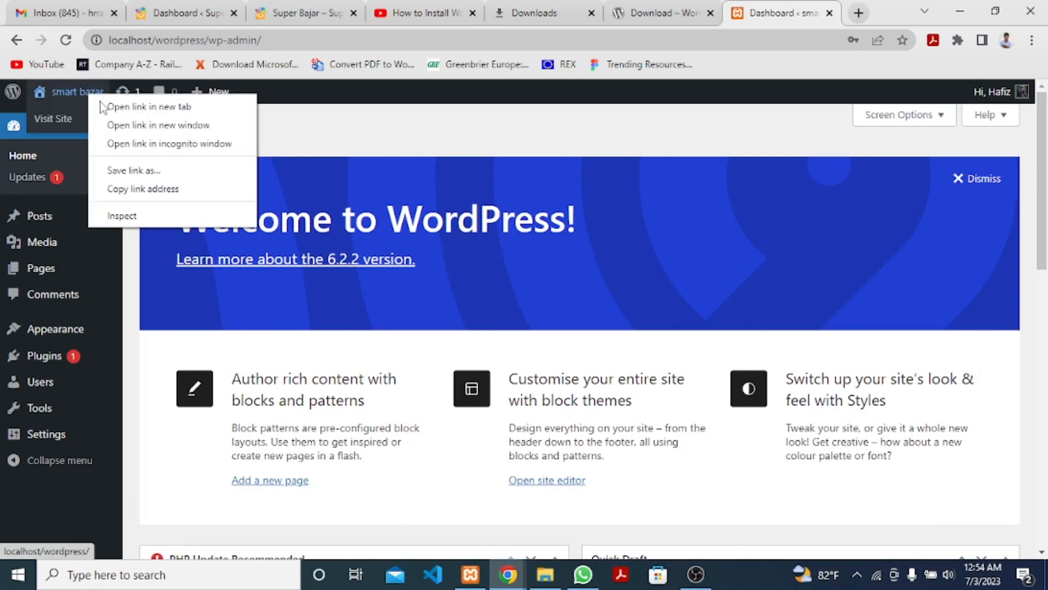
pyautogui.click(117, 107)
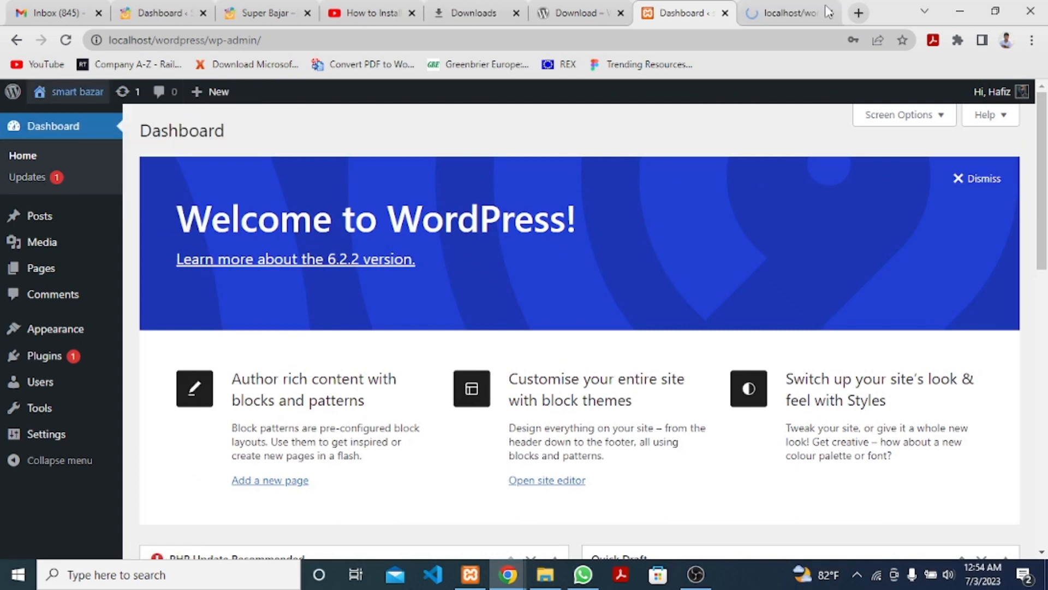
pyautogui.click(796, 11)
pyautogui.scroll(-7, 439, 337)
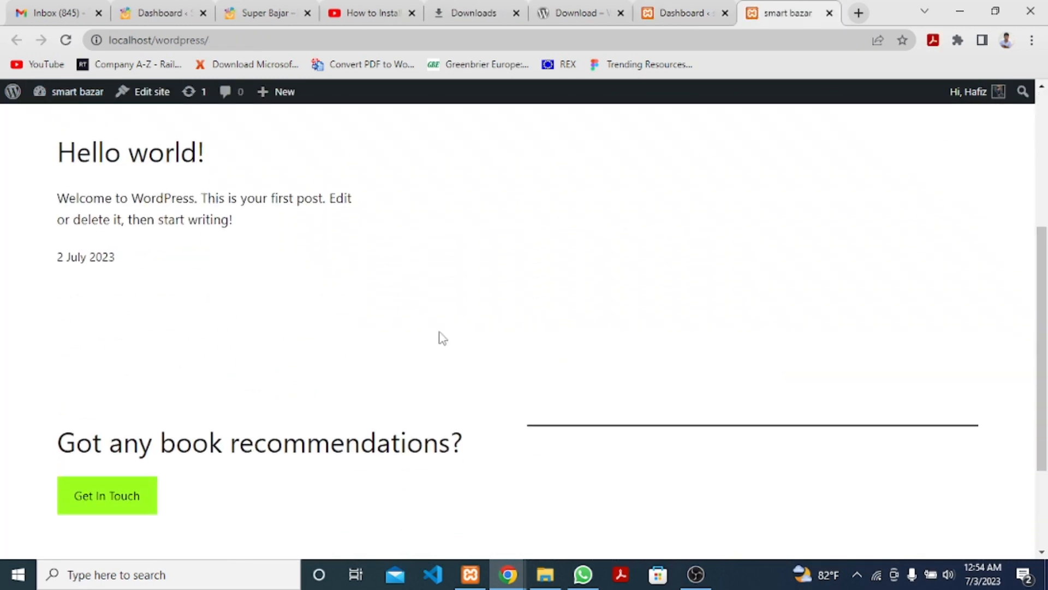
pyautogui.scroll(7, 440, 338)
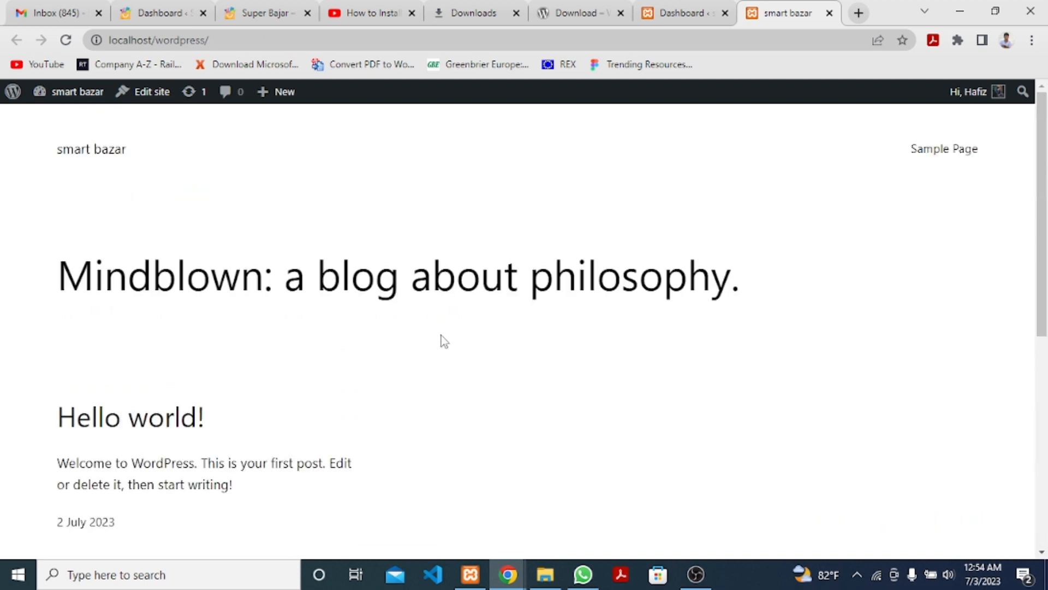
pyautogui.click(673, 6)
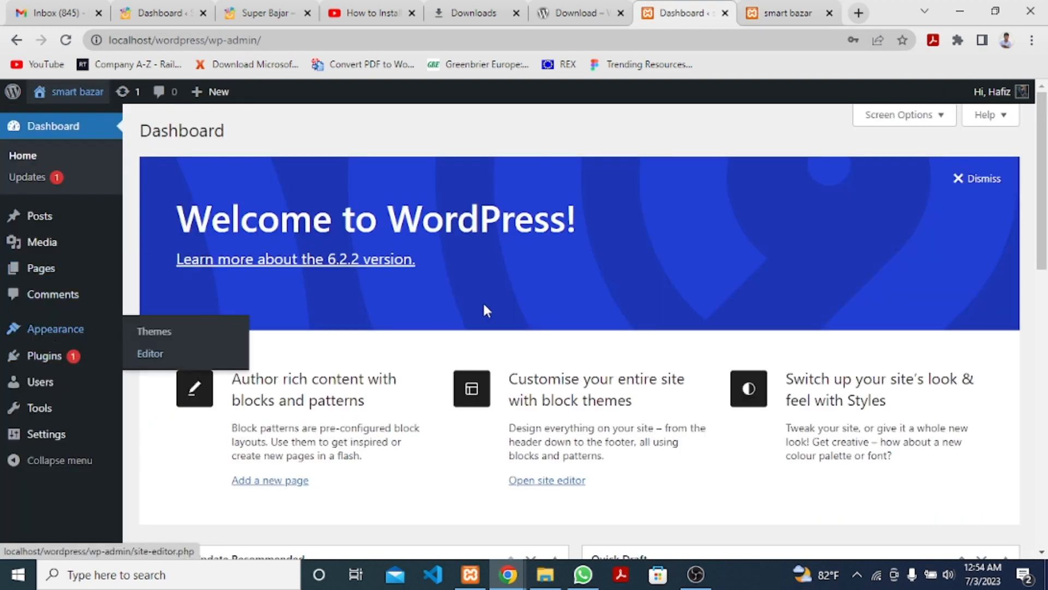